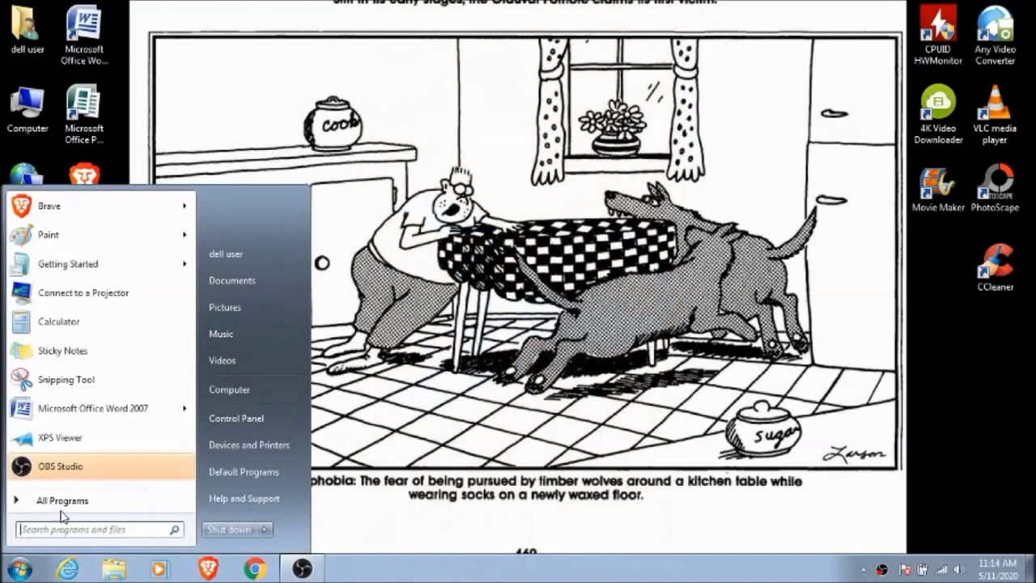
- Launch Paint from All Programs > Accessories and choose the Oval shape
{"action": "left_click", "coordinate": [65, 502]}
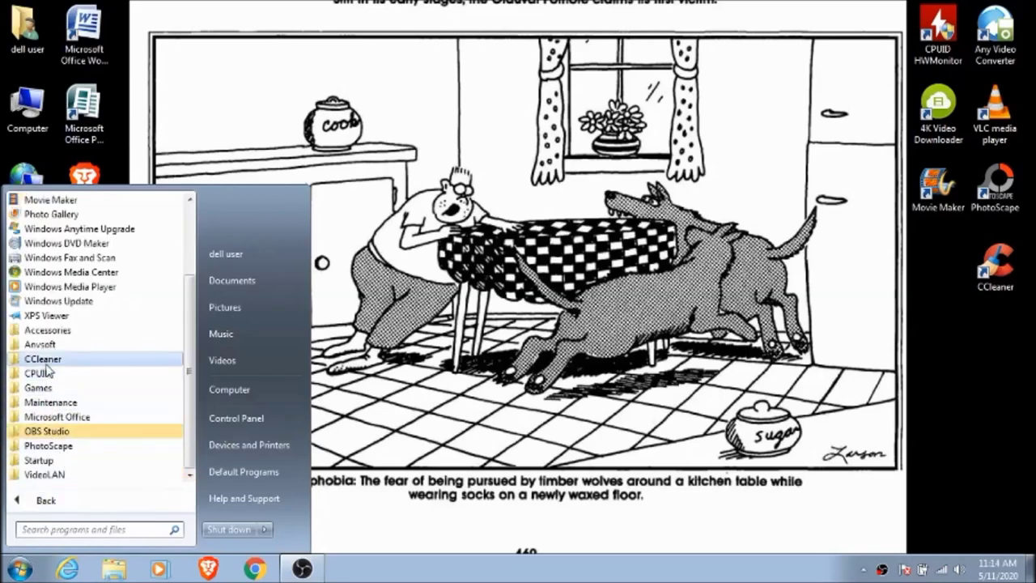
{"action": "left_click", "coordinate": [67, 332]}
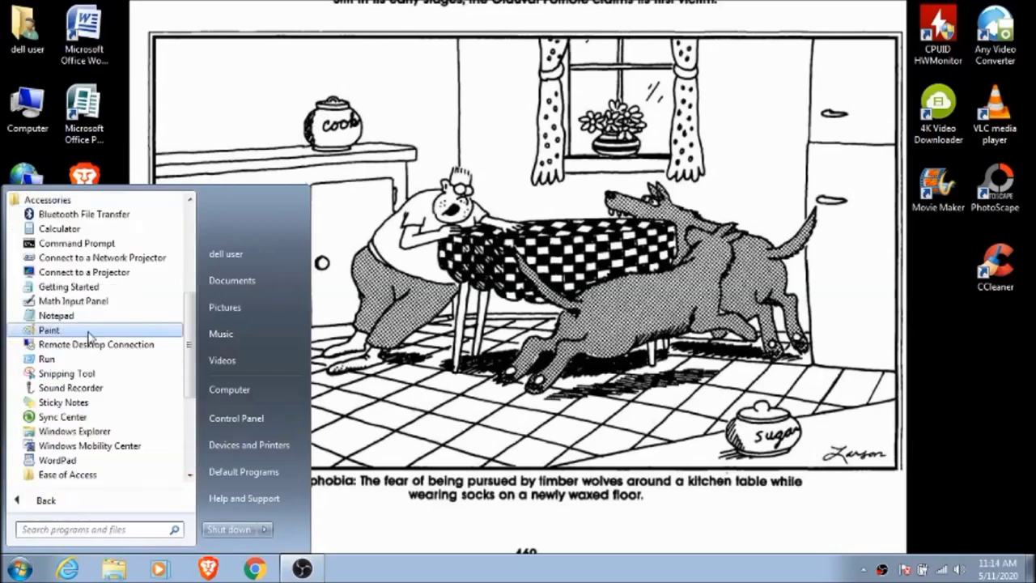
{"action": "left_click", "coordinate": [48, 331]}
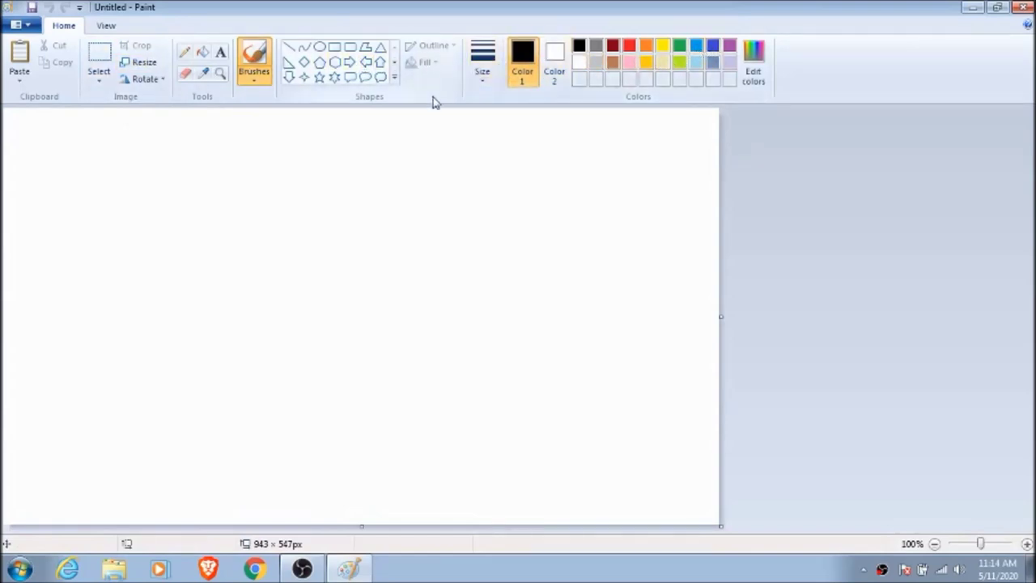
{"action": "left_click", "coordinate": [319, 47]}
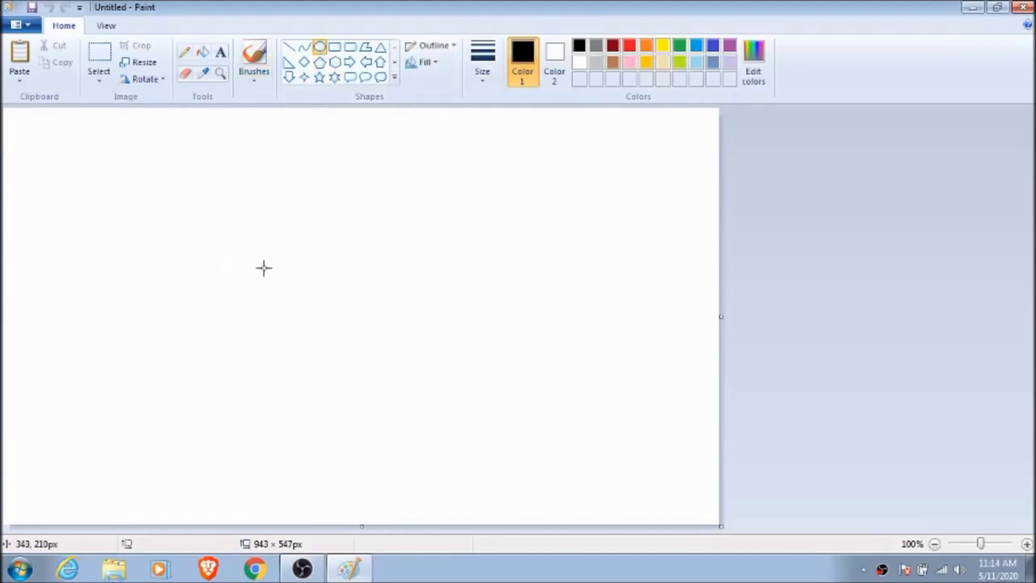
- Draw seven black ovals in a shrinking row that curves up into a small tail circle
{"action": "left_click_drag", "start_coordinate": [268, 279], "coordinate": [300, 365]}
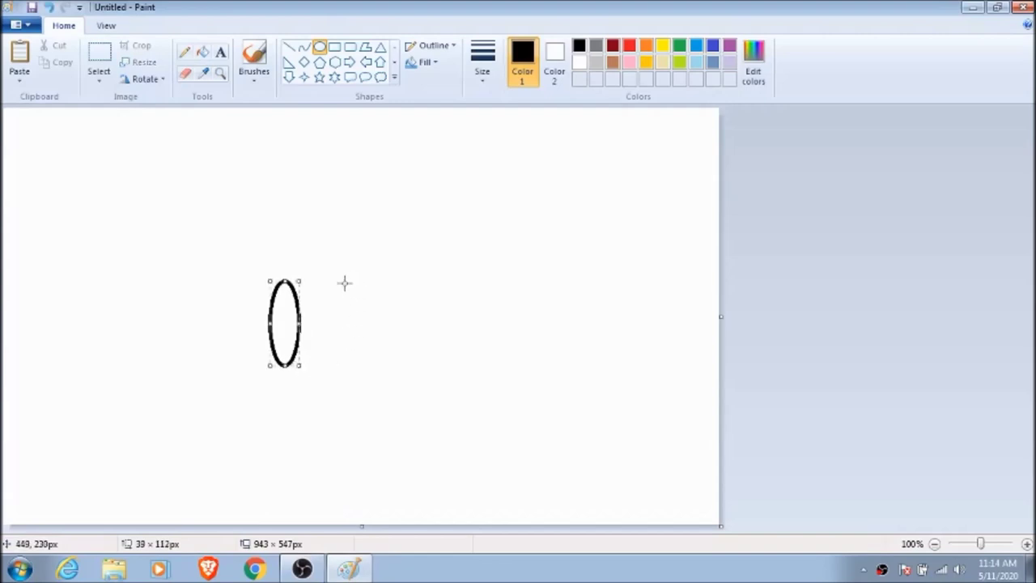
{"action": "left_click", "coordinate": [316, 286]}
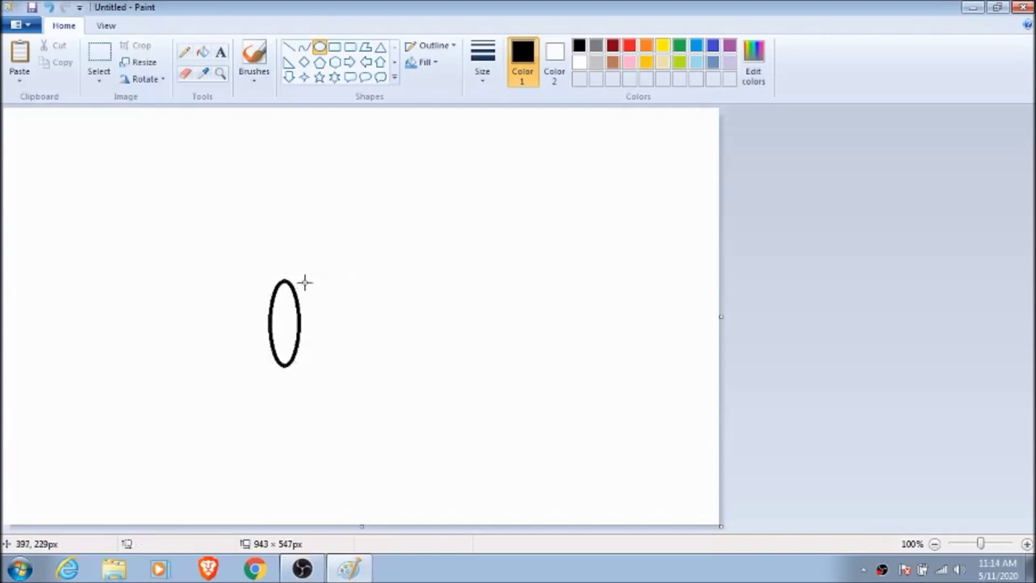
{"action": "left_click_drag", "start_coordinate": [304, 282], "coordinate": [313, 336]}
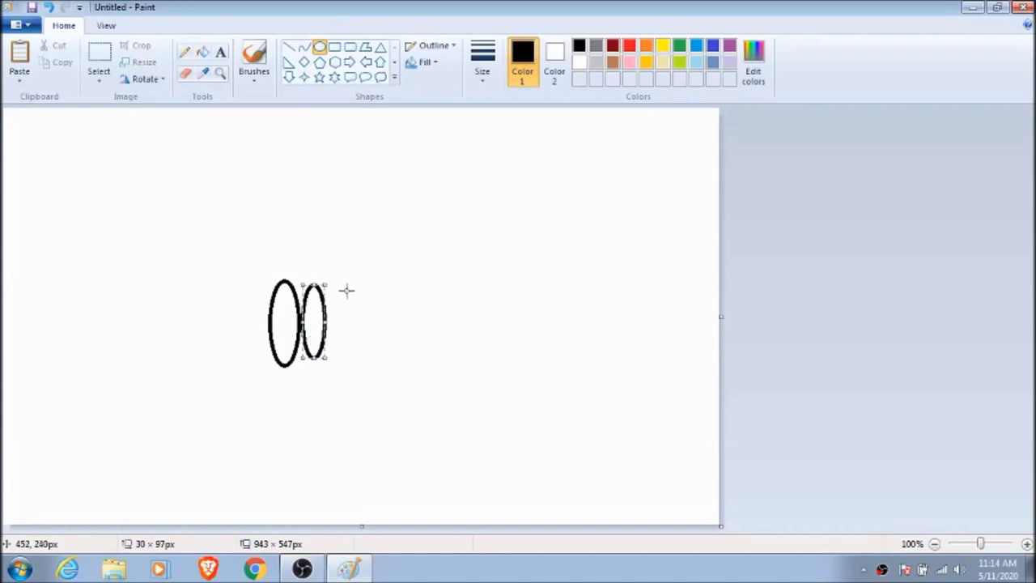
{"action": "left_click_drag", "start_coordinate": [346, 288], "coordinate": [325, 353]}
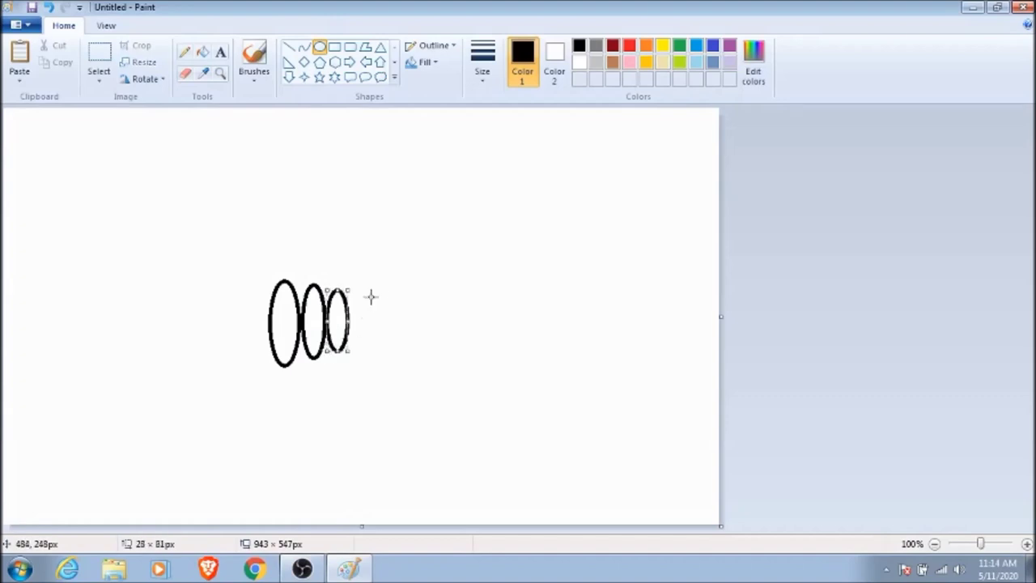
{"action": "left_click_drag", "start_coordinate": [372, 294], "coordinate": [351, 337]}
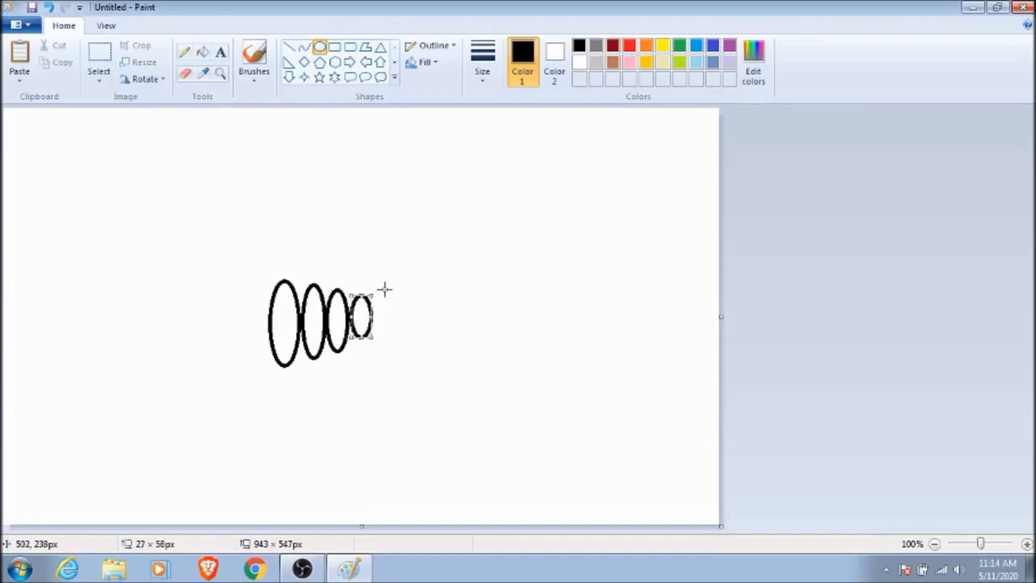
{"action": "left_click_drag", "start_coordinate": [384, 288], "coordinate": [368, 314]}
{"action": "left_click_drag", "start_coordinate": [363, 259], "coordinate": [380, 285]}
{"action": "left_click_drag", "start_coordinate": [381, 274], "coordinate": [369, 275]}
{"action": "left_click_drag", "start_coordinate": [361, 237], "coordinate": [380, 258]}
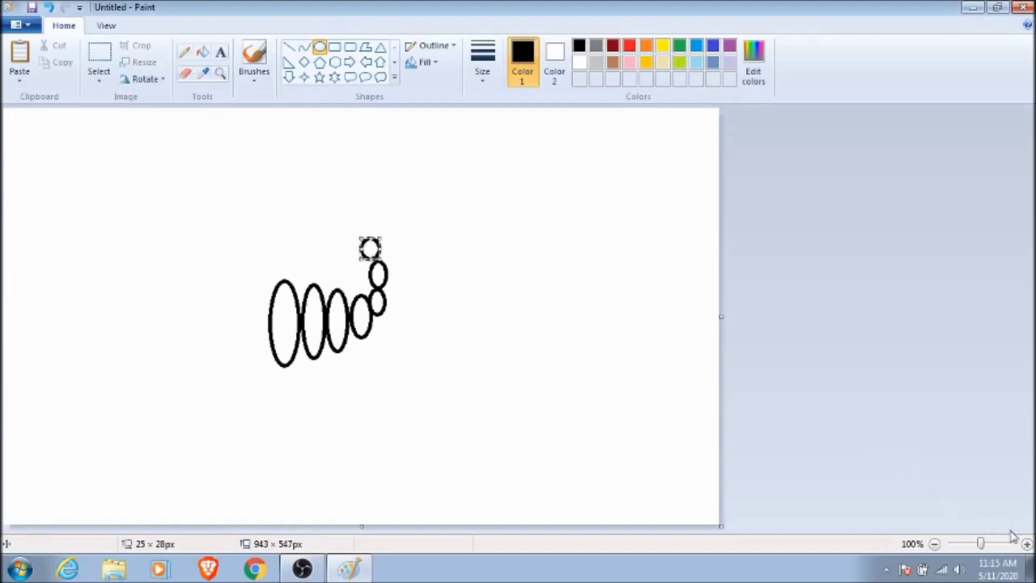
- At 200% zoom, add small ovals curling the tail up and left, ending in a larger tip oval
{"action": "left_click", "coordinate": [987, 544]}
{"action": "left_click_drag", "start_coordinate": [987, 545], "coordinate": [980, 544]}
{"action": "left_click", "coordinate": [1026, 544]}
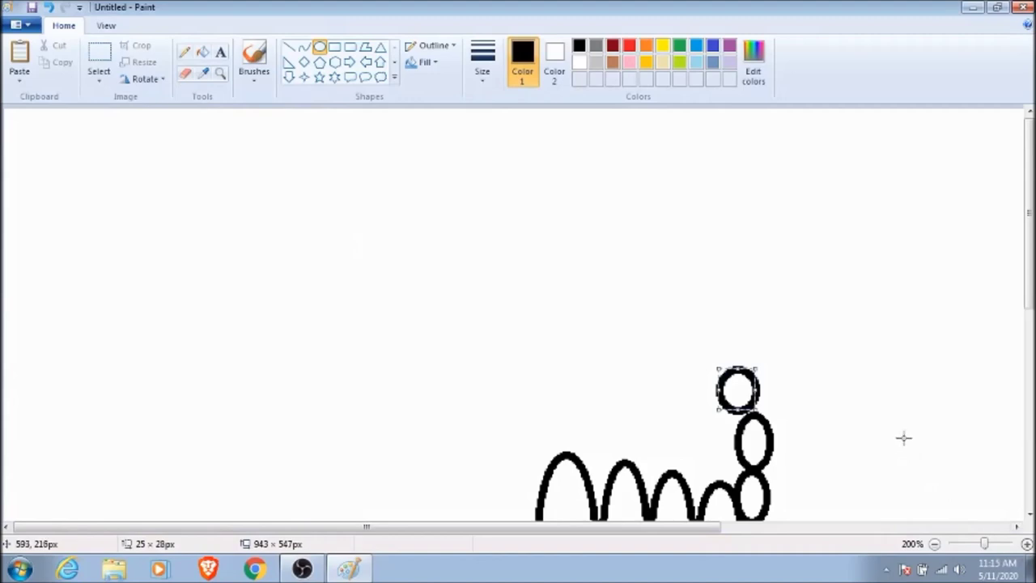
{"action": "left_click_drag", "start_coordinate": [1029, 295], "coordinate": [1028, 372]}
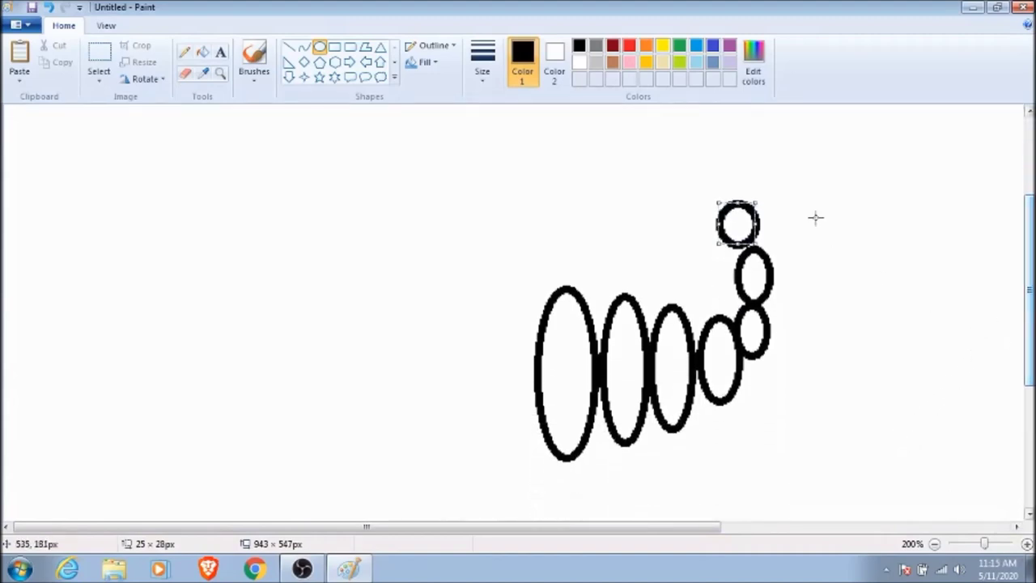
{"action": "left_click_drag", "start_coordinate": [716, 225], "coordinate": [723, 226]}
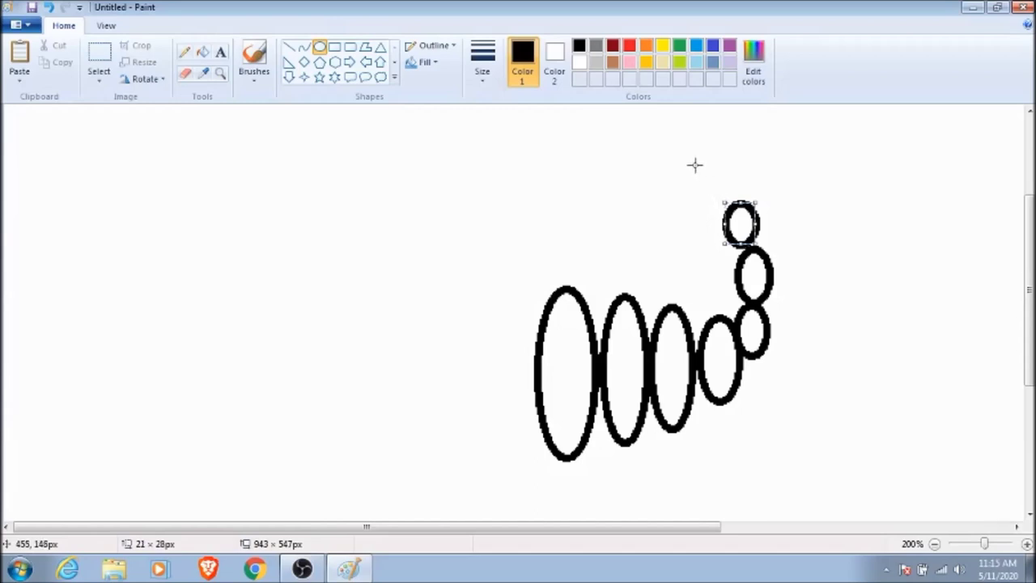
{"action": "left_click_drag", "start_coordinate": [697, 157], "coordinate": [738, 204]}
{"action": "left_click_drag", "start_coordinate": [691, 179], "coordinate": [702, 185]}
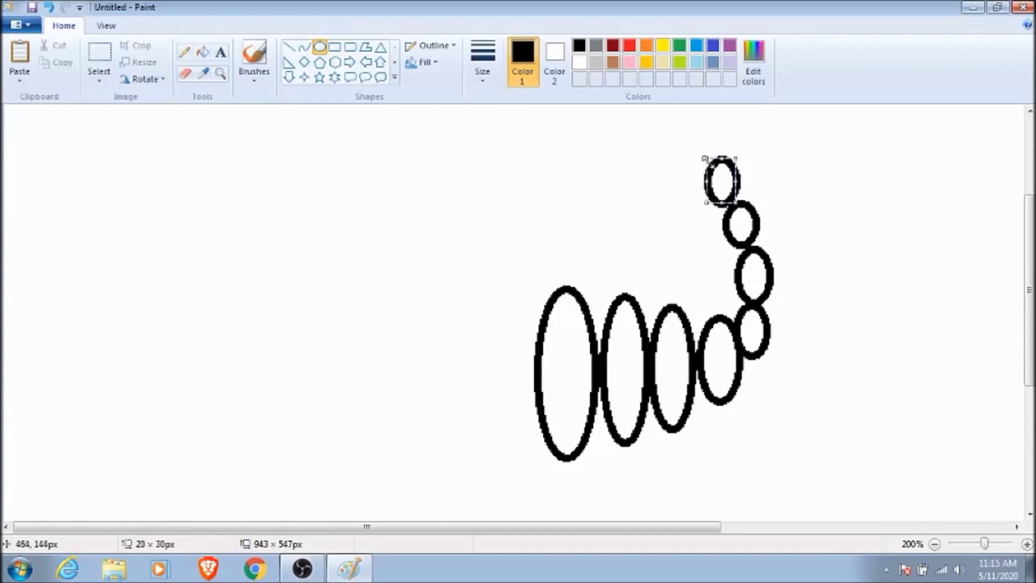
{"action": "left_click_drag", "start_coordinate": [702, 156], "coordinate": [702, 161]}
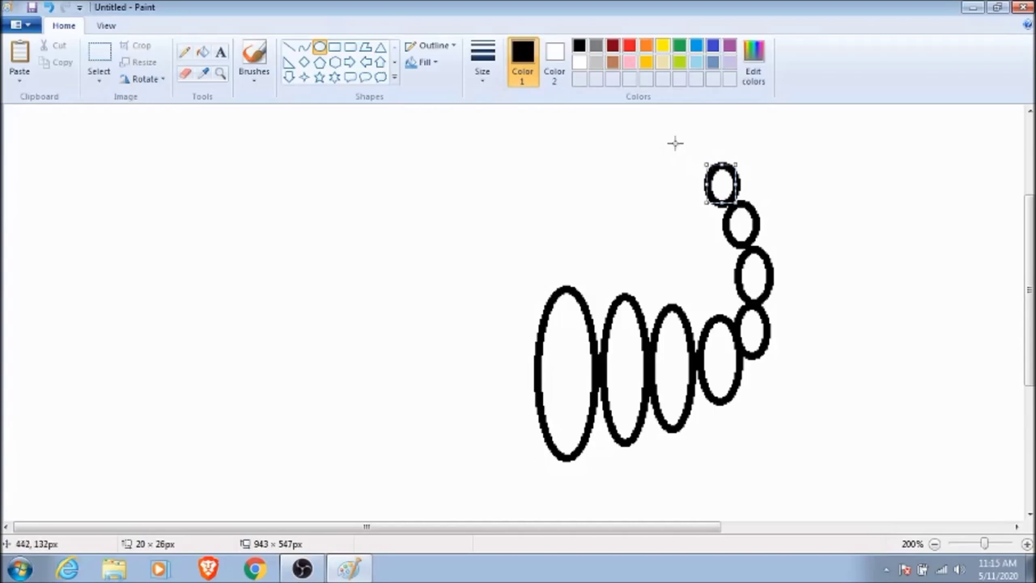
{"action": "left_click_drag", "start_coordinate": [672, 140], "coordinate": [660, 166]}
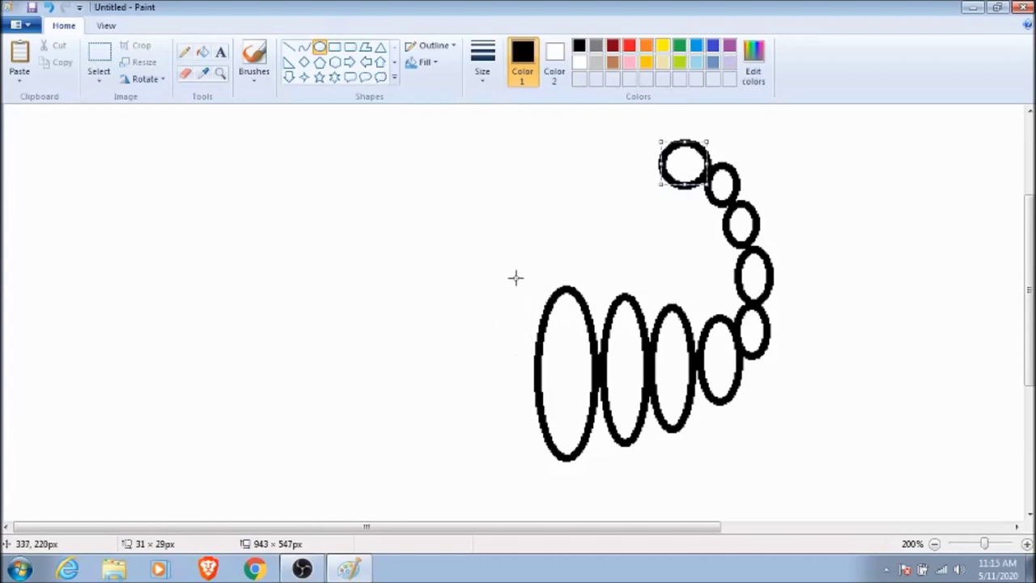
- Draw two small ovals for the upper and lower arms, each ending in a large pincer oval
{"action": "left_click_drag", "start_coordinate": [490, 276], "coordinate": [547, 310]}
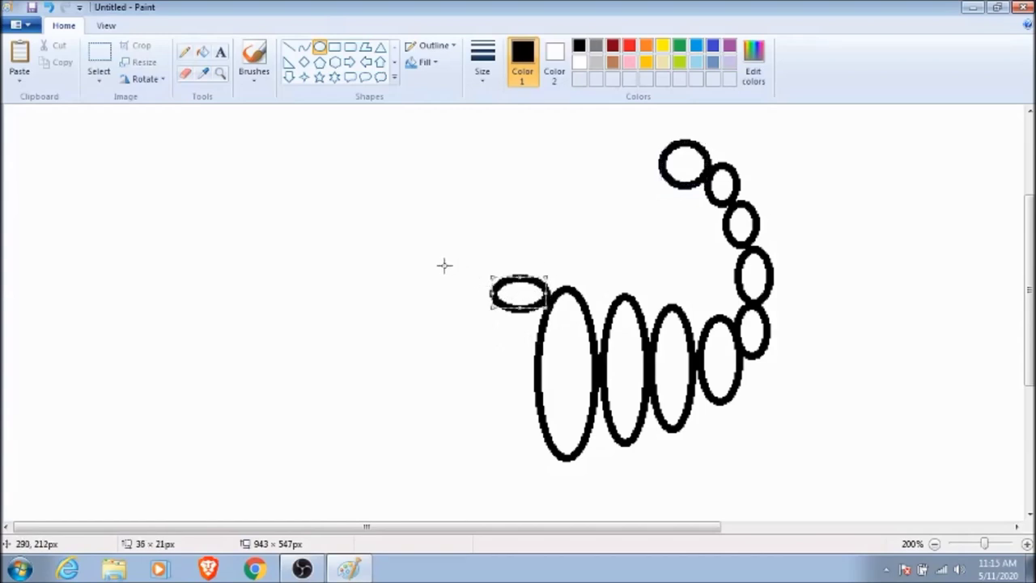
{"action": "left_click_drag", "start_coordinate": [444, 264], "coordinate": [489, 300]}
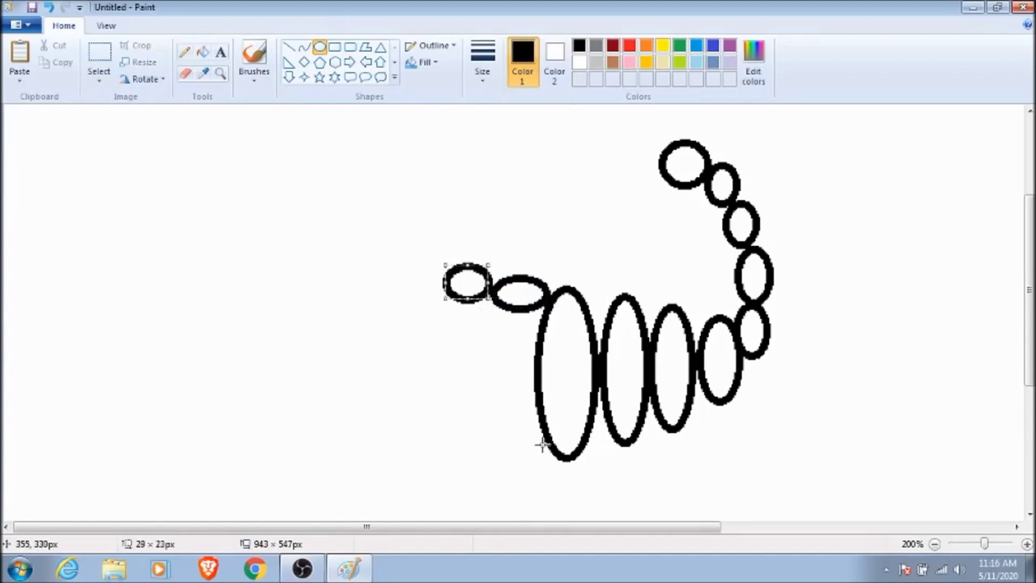
{"action": "left_click_drag", "start_coordinate": [545, 441], "coordinate": [519, 453]}
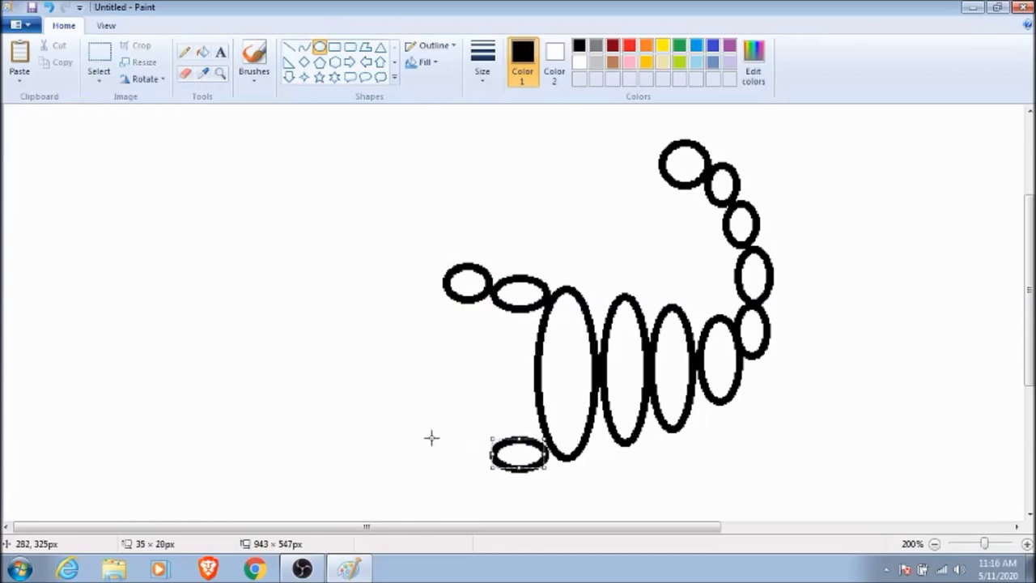
{"action": "left_click_drag", "start_coordinate": [446, 438], "coordinate": [480, 478]}
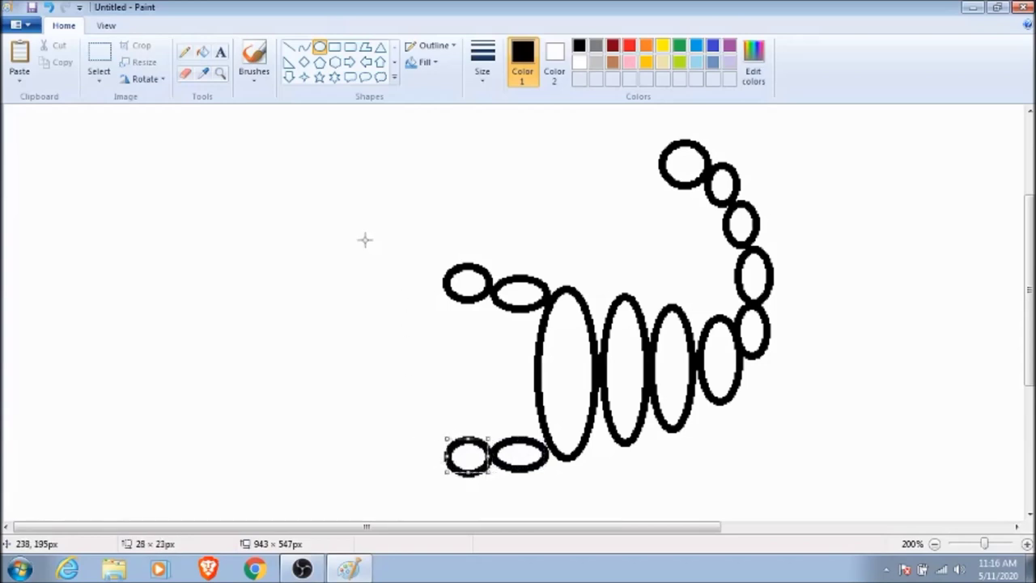
{"action": "left_click_drag", "start_coordinate": [354, 240], "coordinate": [443, 307]}
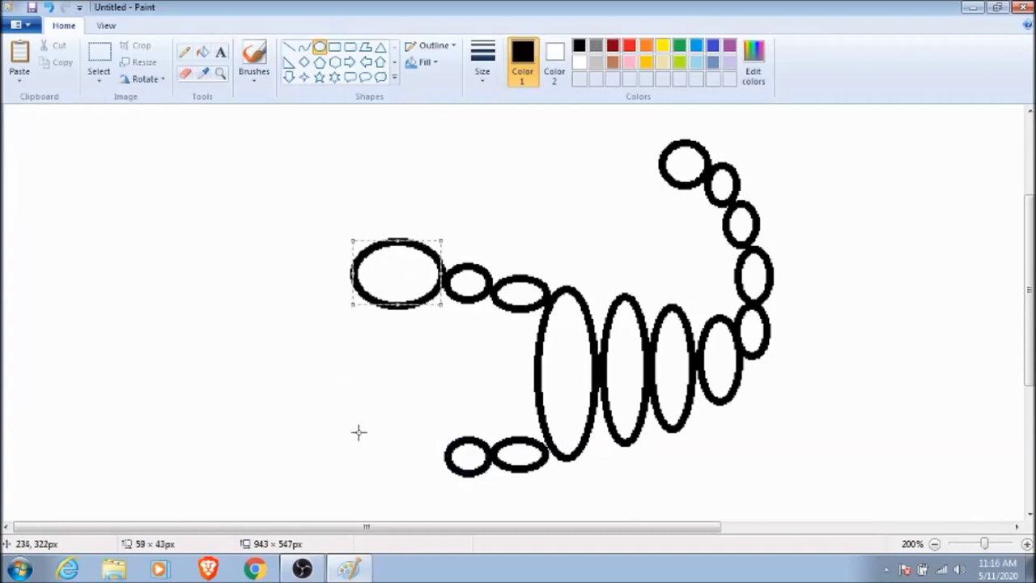
{"action": "left_click_drag", "start_coordinate": [348, 433], "coordinate": [442, 488]}
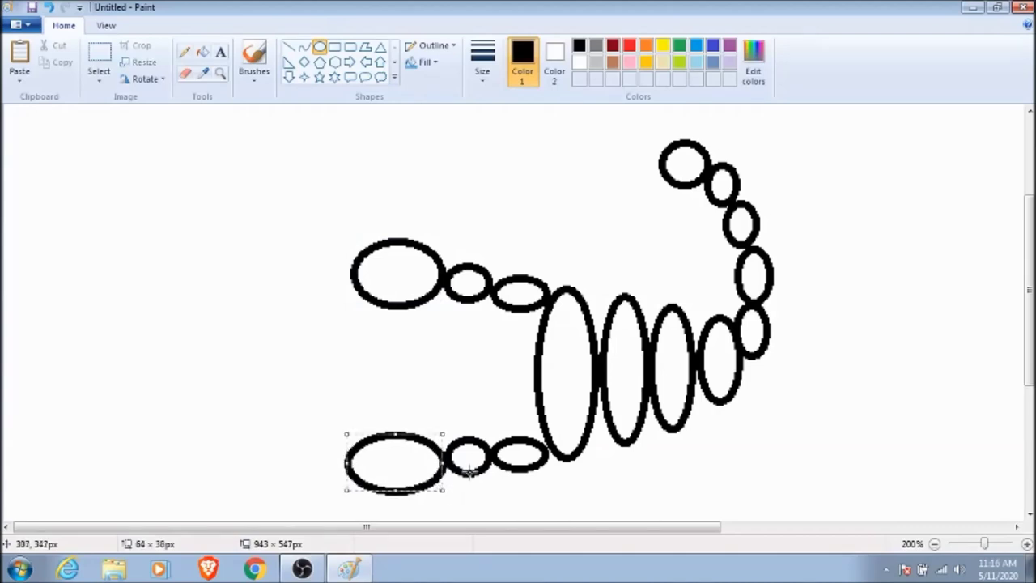
- Draw hooked leg curves rising above the body ovals with the Curve tool, then zoom back to 100%
{"action": "left_click", "coordinate": [304, 49]}
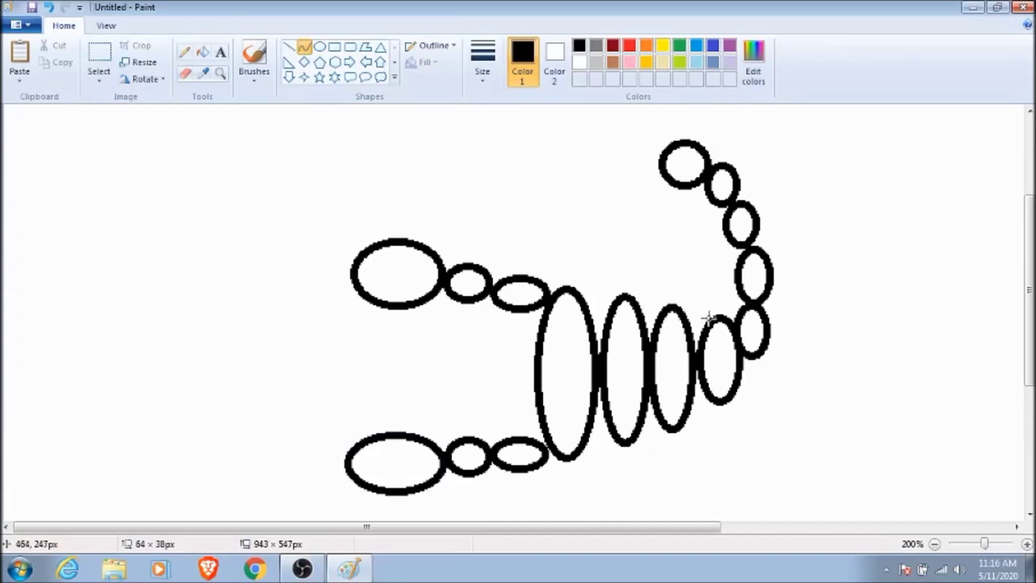
{"action": "mouse_move", "coordinate": [708, 318]}
{"action": "left_mouse_down"}
{"action": "mouse_move", "coordinate": [726, 270]}
{"action": "mouse_move", "coordinate": [685, 275]}
{"action": "left_mouse_up"}
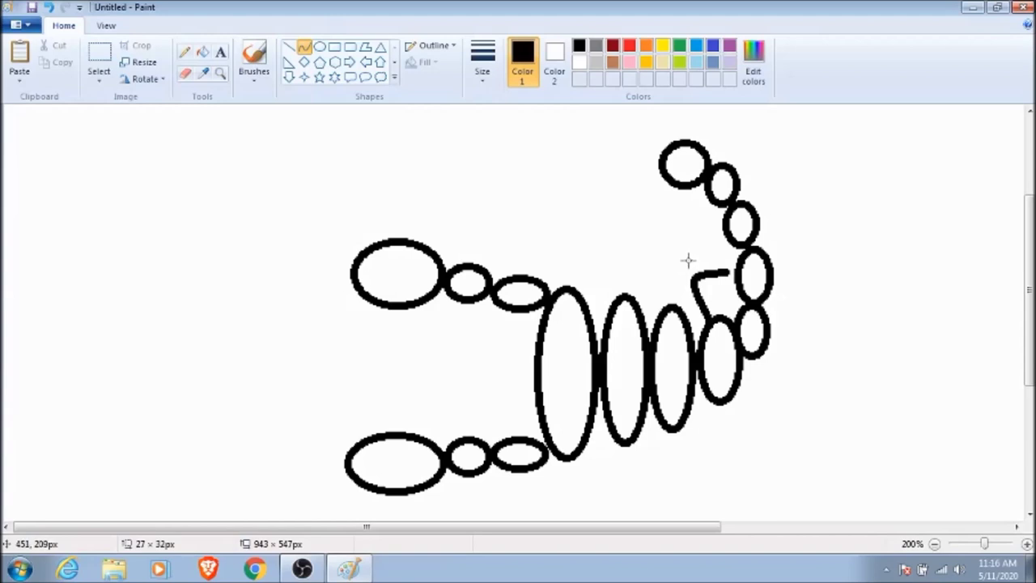
{"action": "left_click", "coordinate": [687, 261]}
{"action": "left_click_drag", "start_coordinate": [670, 307], "coordinate": [662, 235]}
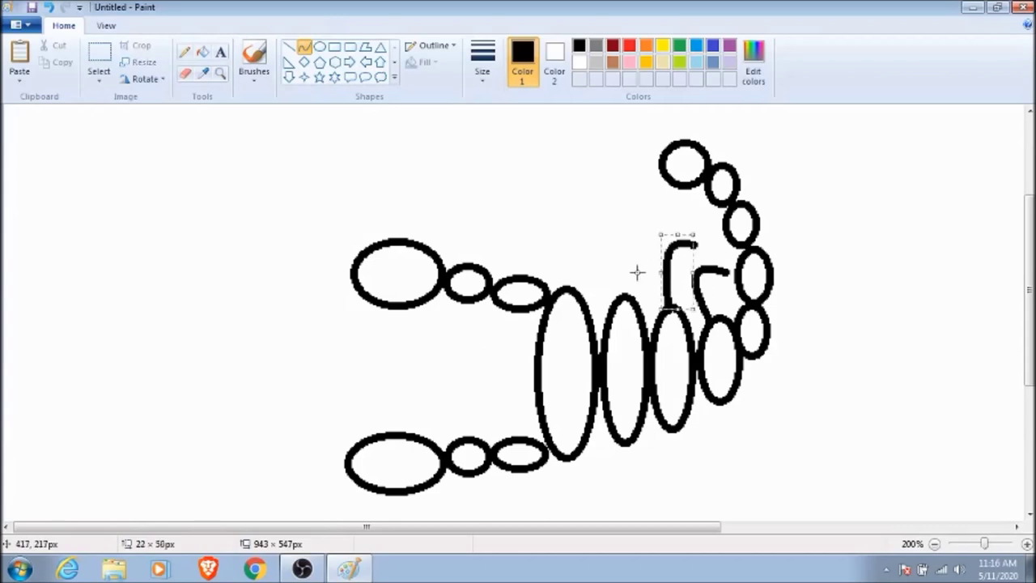
{"action": "mouse_move", "coordinate": [620, 293]}
{"action": "left_mouse_down"}
{"action": "mouse_move", "coordinate": [637, 237]}
{"action": "mouse_move", "coordinate": [613, 240]}
{"action": "mouse_move", "coordinate": [615, 220]}
{"action": "left_mouse_up"}
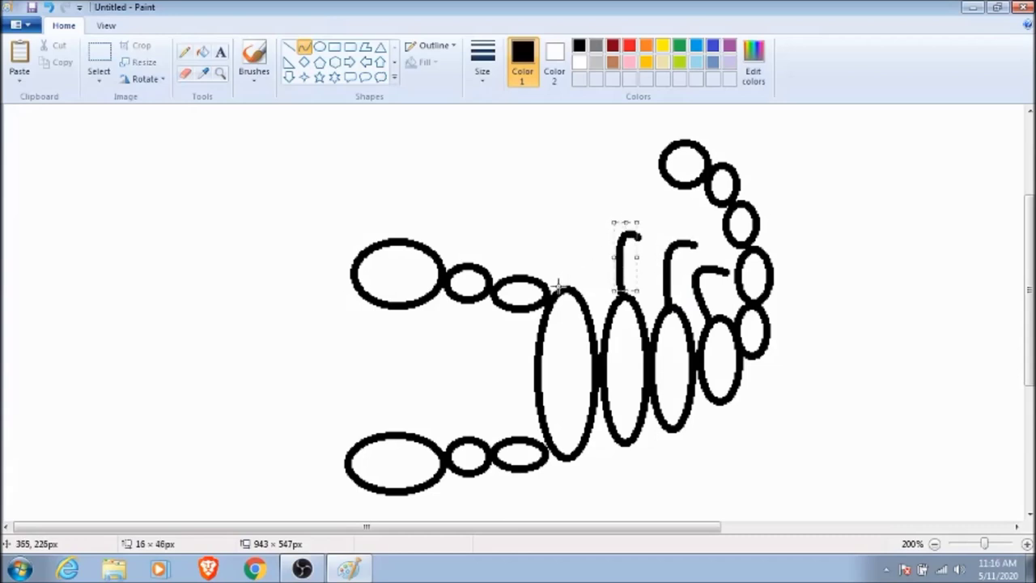
{"action": "mouse_move", "coordinate": [557, 284]}
{"action": "left_mouse_down"}
{"action": "mouse_move", "coordinate": [591, 226]}
{"action": "mouse_move", "coordinate": [568, 229]}
{"action": "mouse_move", "coordinate": [567, 217]}
{"action": "left_mouse_up"}
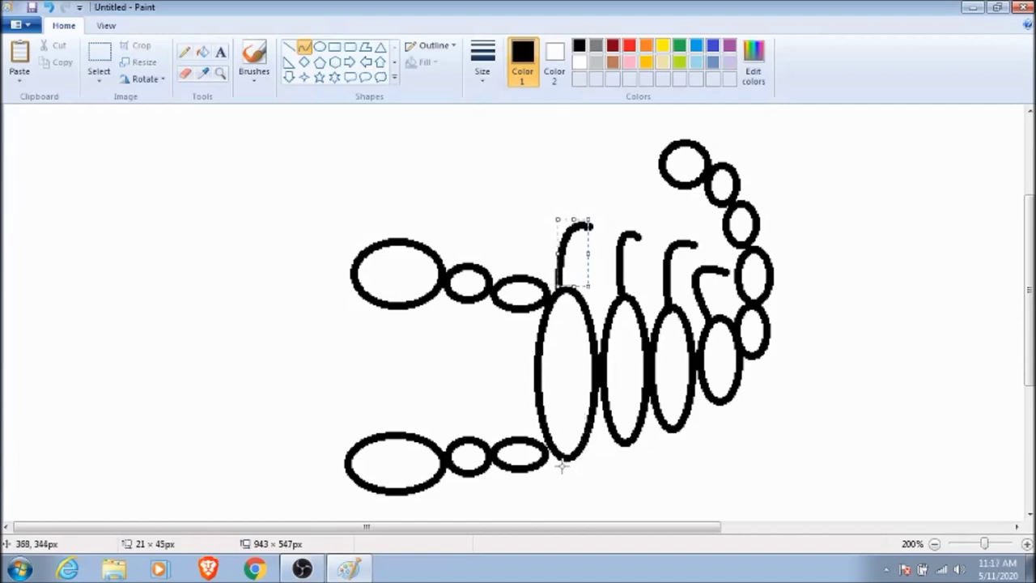
{"action": "left_click_drag", "start_coordinate": [560, 463], "coordinate": [602, 514]}
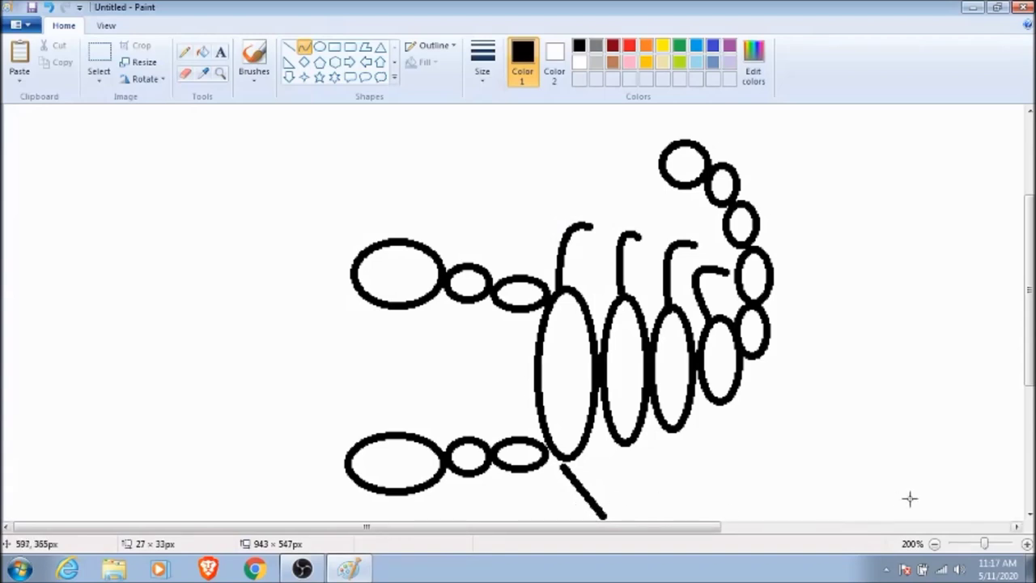
{"action": "left_click", "coordinate": [934, 544]}
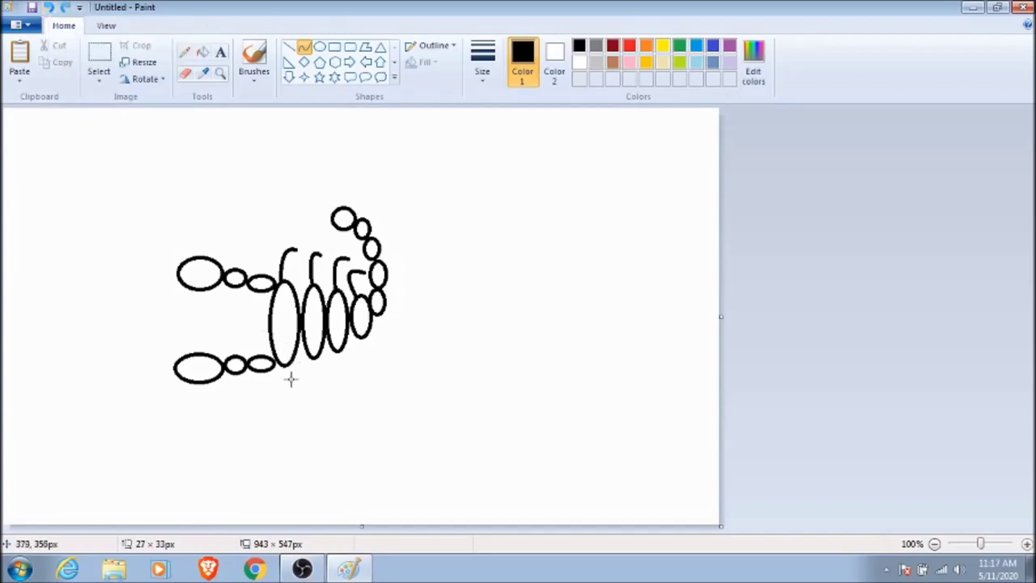
- Draw two curved legs hanging down below the scorpion's body segments
{"action": "left_click_drag", "start_coordinate": [285, 368], "coordinate": [305, 408]}
{"action": "mouse_move", "coordinate": [286, 399]}
{"action": "left_mouse_down"}
{"action": "mouse_move", "coordinate": [282, 389]}
{"action": "mouse_move", "coordinate": [287, 407]}
{"action": "left_mouse_up"}
{"action": "left_click", "coordinate": [288, 407]}
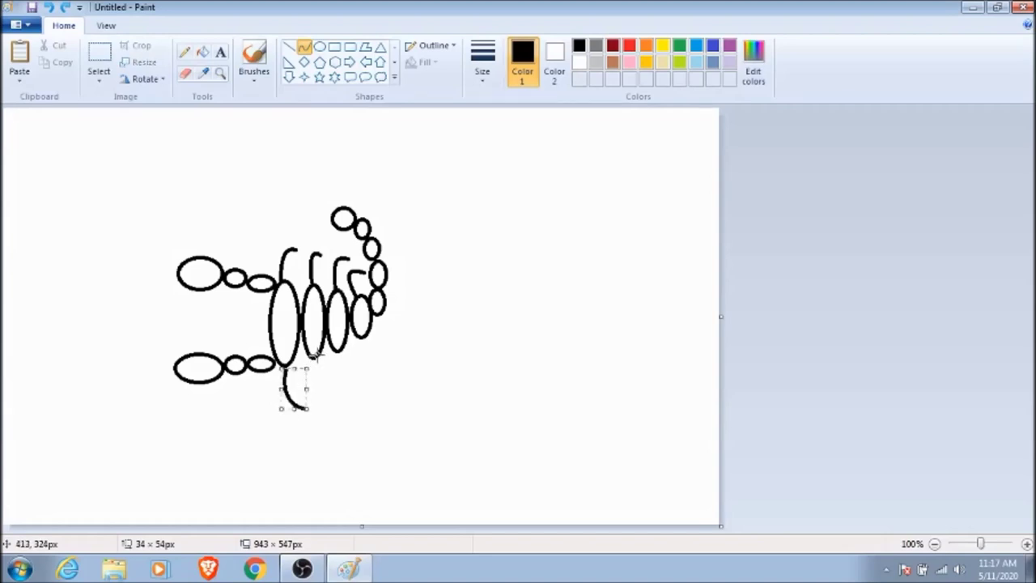
{"action": "left_click_drag", "start_coordinate": [338, 374], "coordinate": [308, 366]}
{"action": "left_click_drag", "start_coordinate": [294, 384], "coordinate": [296, 386]}
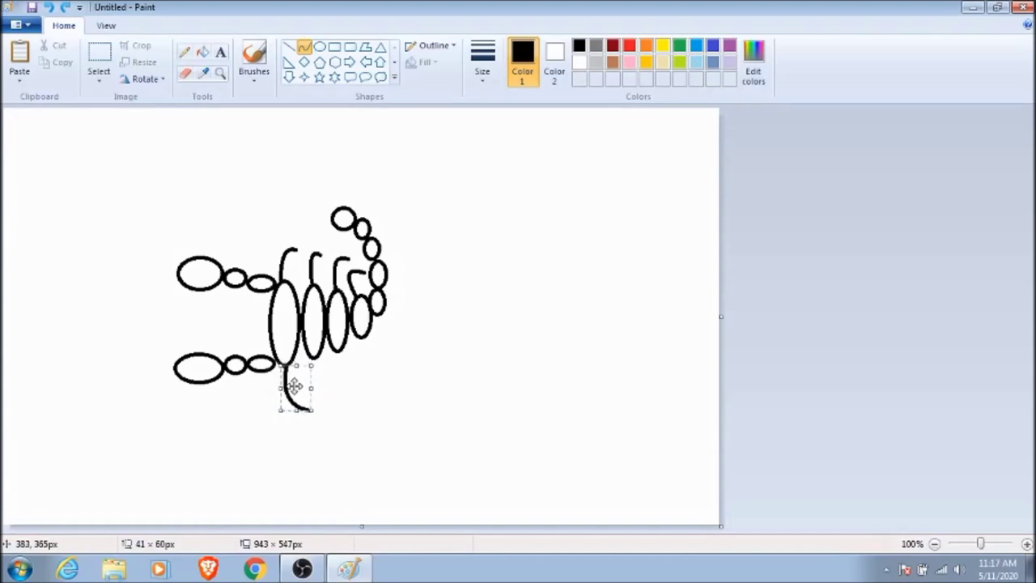
{"action": "left_click", "coordinate": [368, 431]}
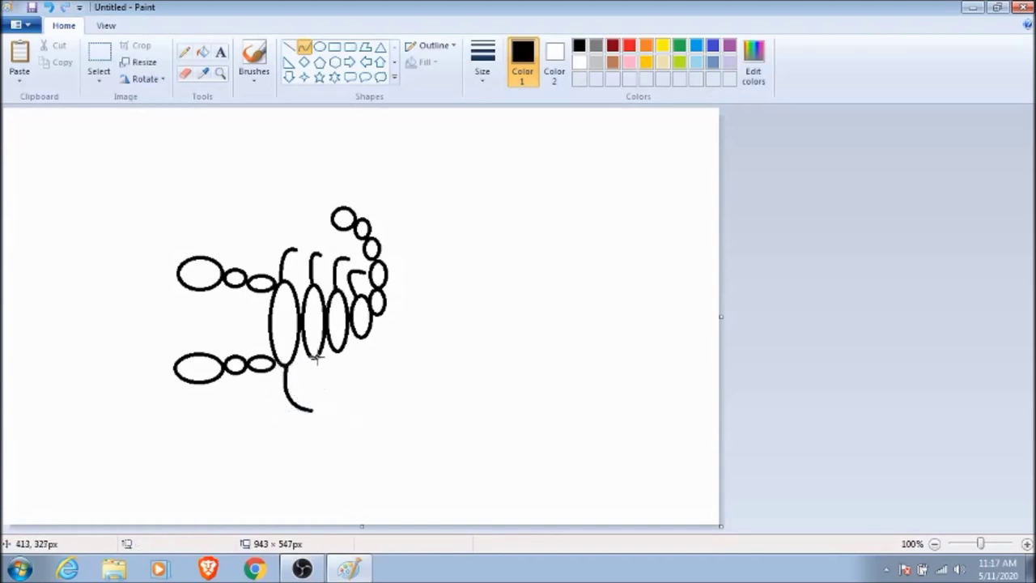
{"action": "left_click_drag", "start_coordinate": [315, 358], "coordinate": [312, 403]}
{"action": "left_click", "coordinate": [365, 362]}
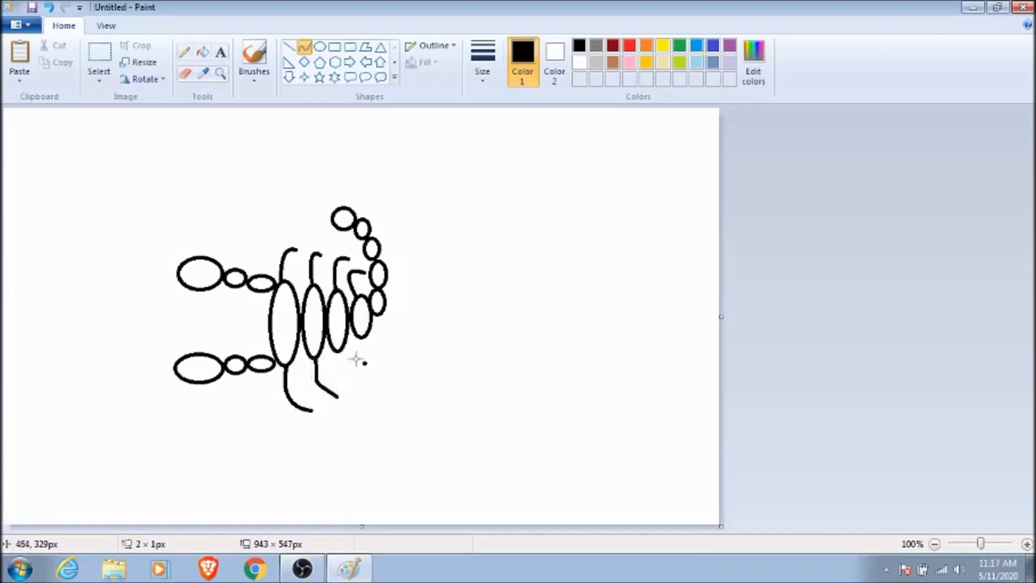
- Erase a stray dot and add a third hooked leg under the body
{"action": "left_click", "coordinate": [185, 77]}
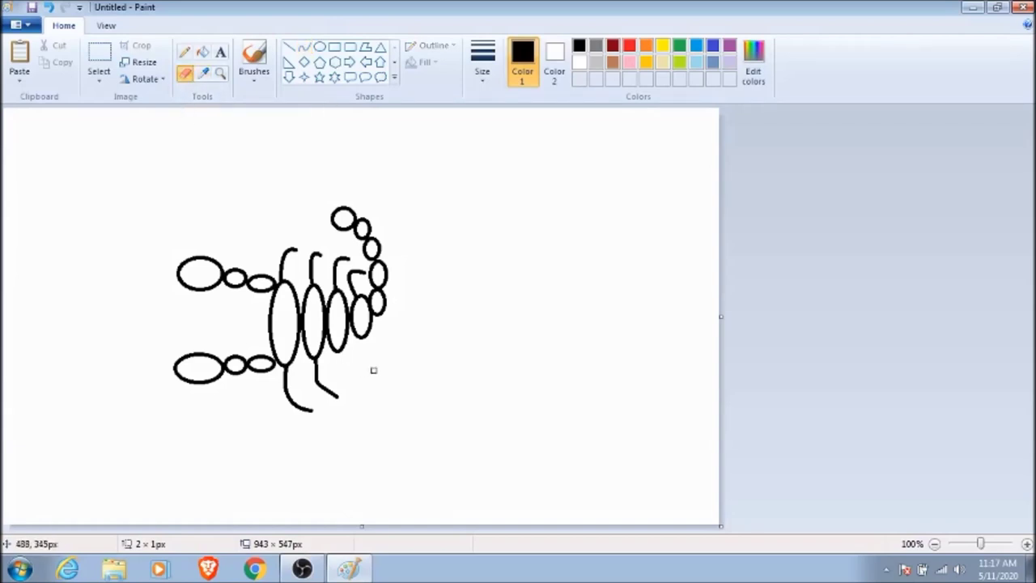
{"action": "left_click", "coordinate": [304, 47]}
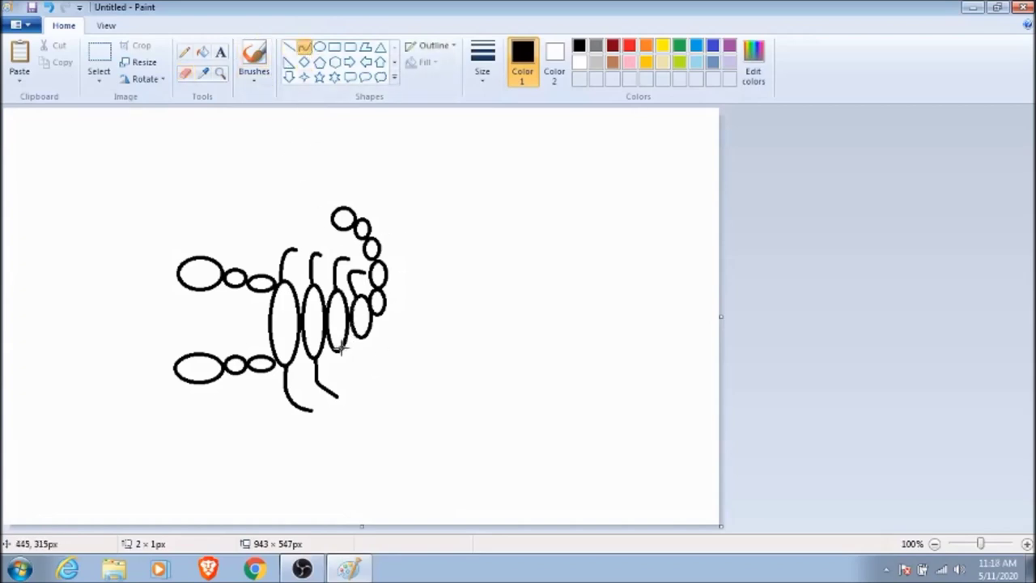
{"action": "left_click_drag", "start_coordinate": [336, 352], "coordinate": [369, 352]}
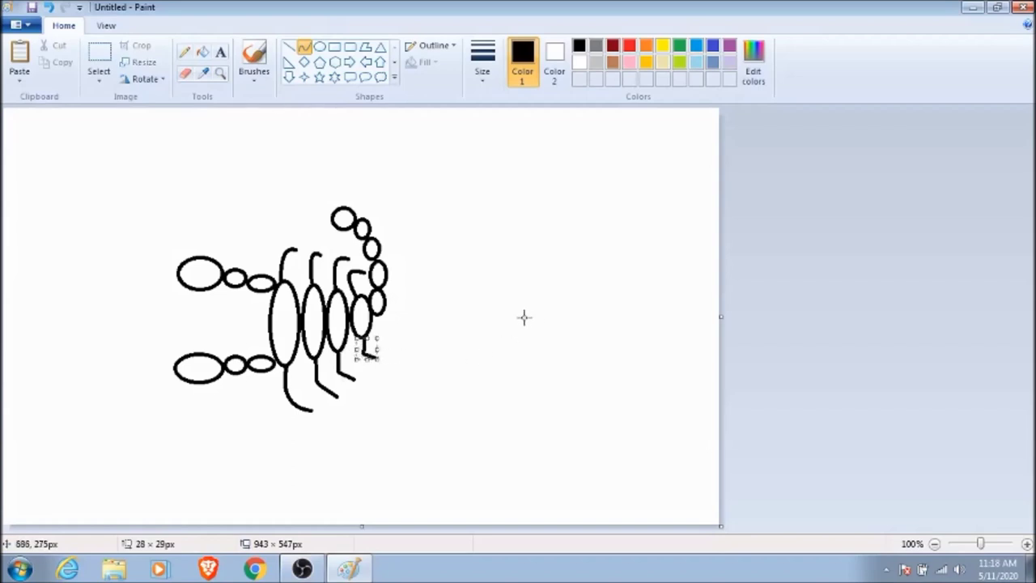
{"action": "left_click", "coordinate": [467, 353]}
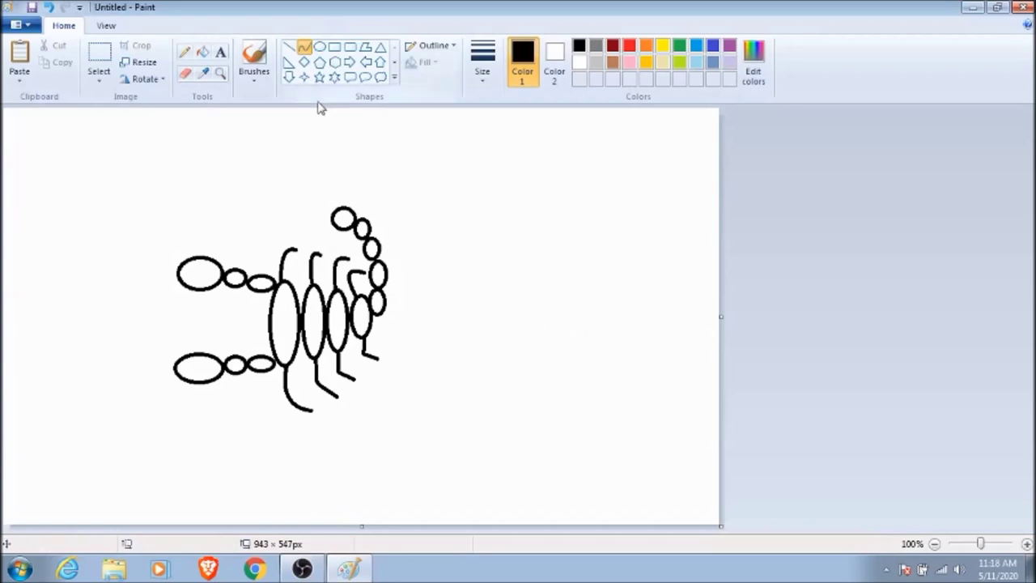
- Erase the rounded claw tips and draw V-shaped jaw lines on both pincers
{"action": "left_click", "coordinate": [187, 76]}
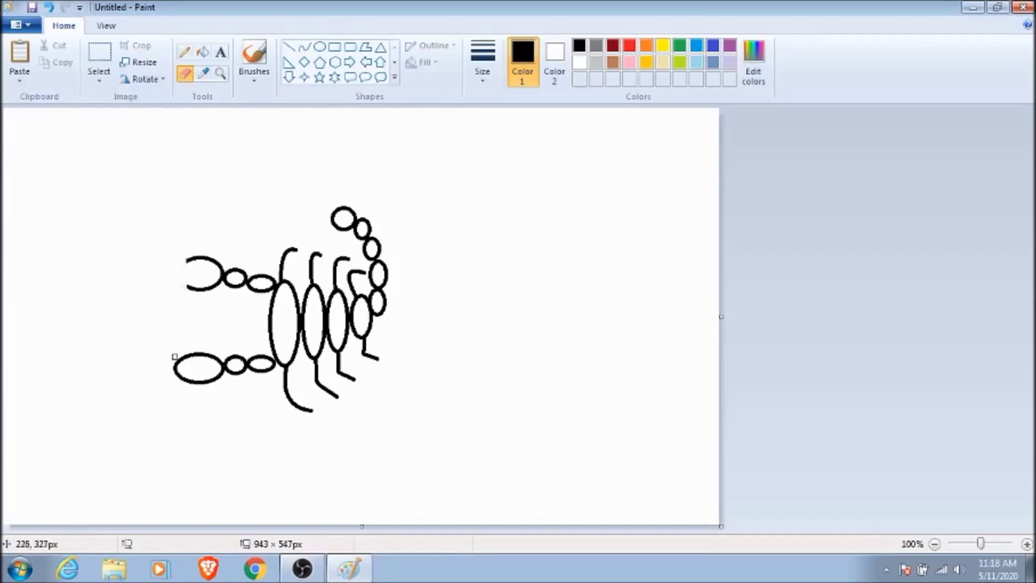
{"action": "mouse_move", "coordinate": [185, 374]}
{"action": "left_mouse_down"}
{"action": "mouse_move", "coordinate": [178, 382]}
{"action": "mouse_move", "coordinate": [182, 354]}
{"action": "left_mouse_up"}
{"action": "left_click", "coordinate": [289, 50]}
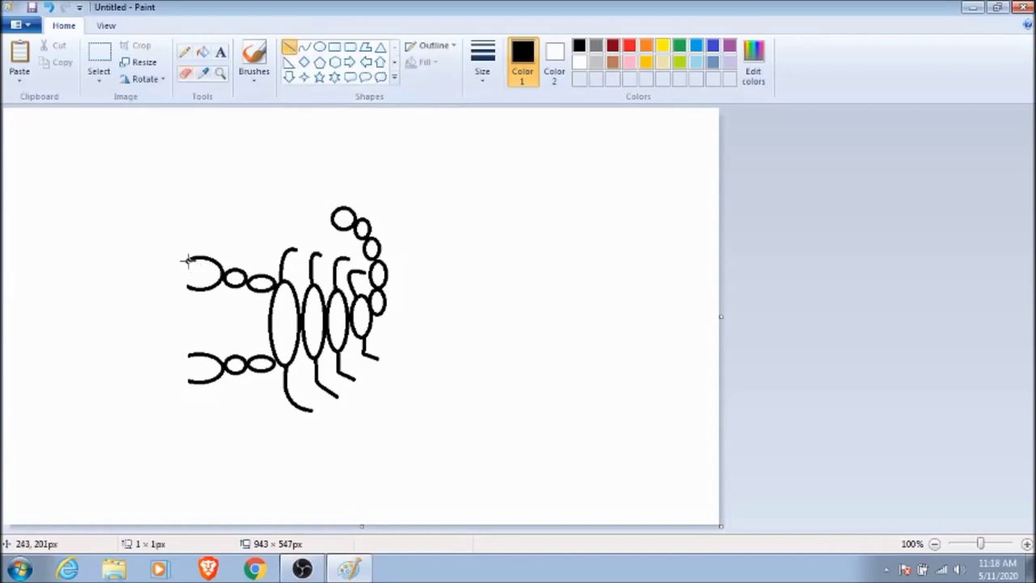
{"action": "mouse_move", "coordinate": [187, 260]}
{"action": "left_mouse_down"}
{"action": "mouse_move", "coordinate": [210, 270]}
{"action": "mouse_move", "coordinate": [189, 284]}
{"action": "mouse_move", "coordinate": [212, 272]}
{"action": "left_mouse_up"}
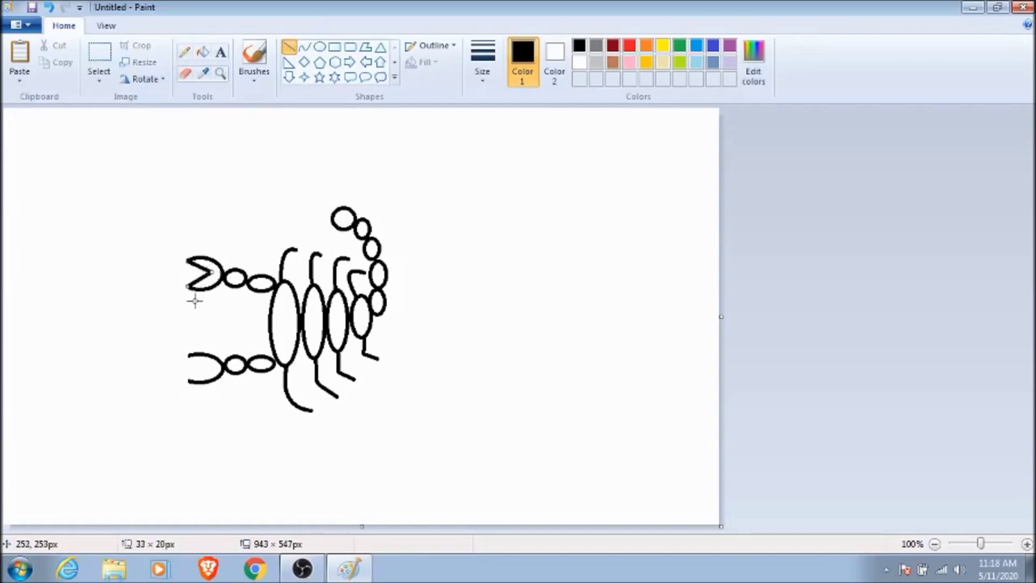
{"action": "left_click_drag", "start_coordinate": [185, 354], "coordinate": [207, 365]}
{"action": "left_click_drag", "start_coordinate": [187, 380], "coordinate": [207, 365]}
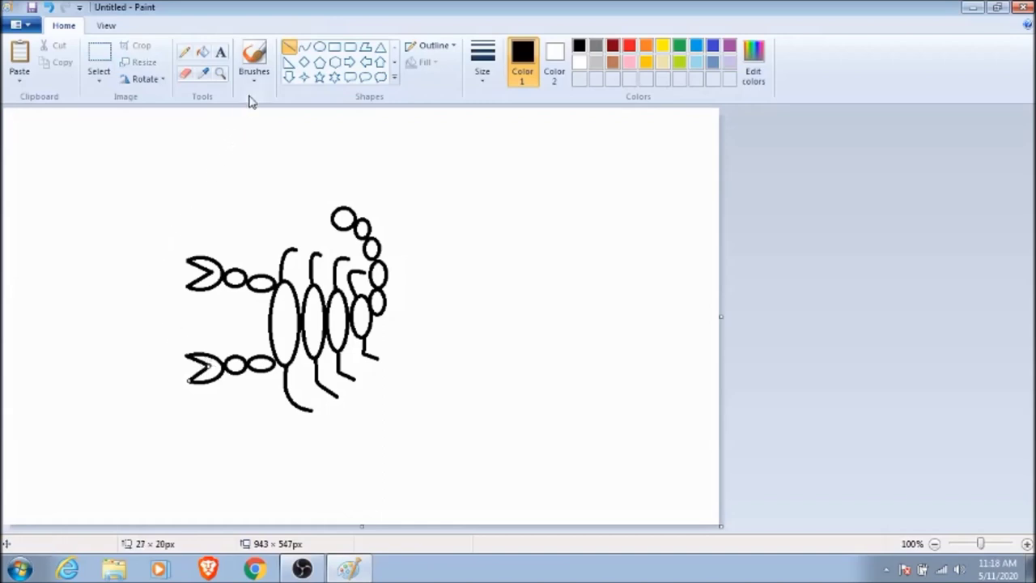
- Erase part of the top tail circle and draw a straight stinger point at the tip
{"action": "left_click", "coordinate": [185, 74]}
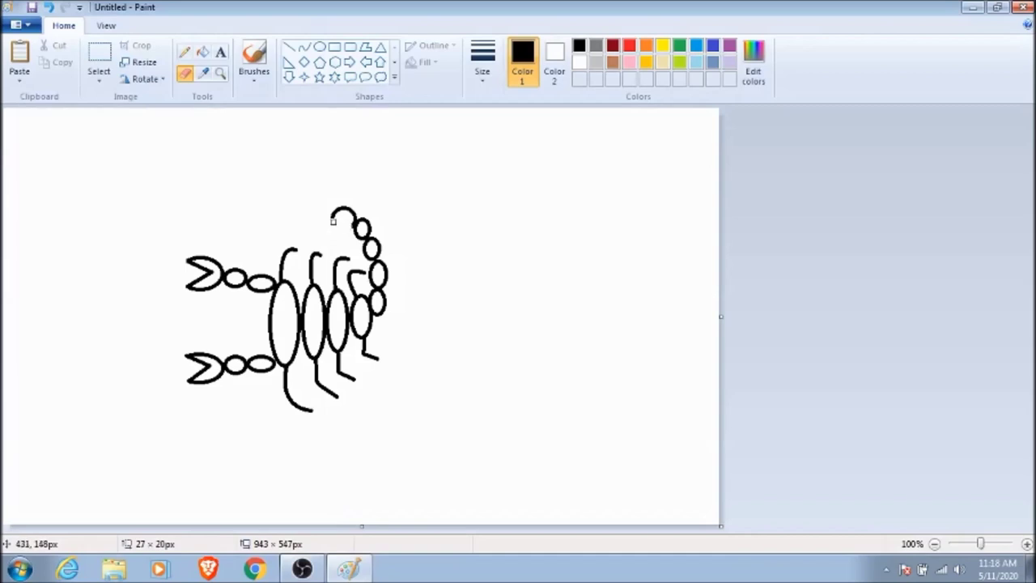
{"action": "left_click", "coordinate": [289, 47]}
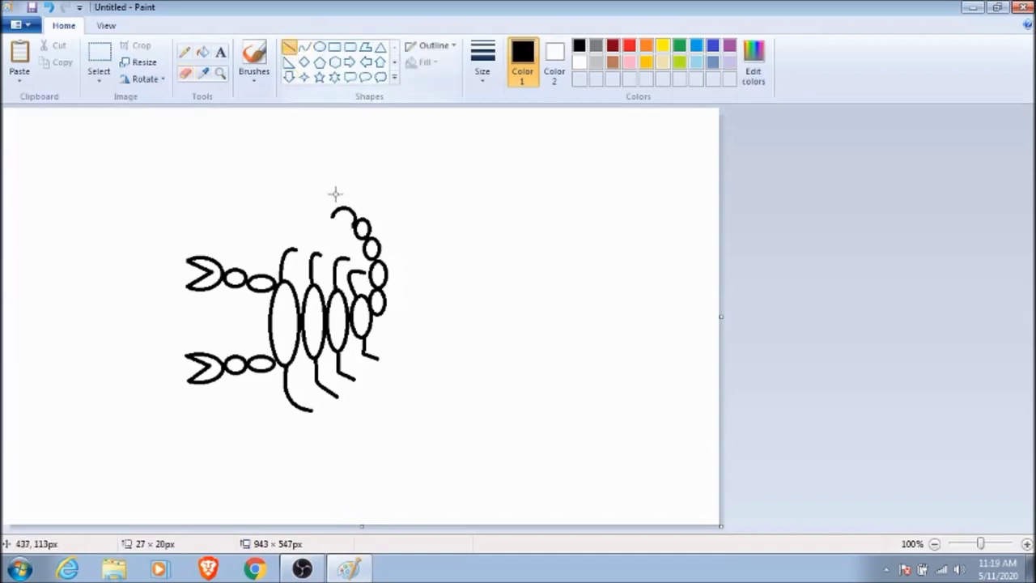
{"action": "left_click_drag", "start_coordinate": [332, 214], "coordinate": [354, 225]}
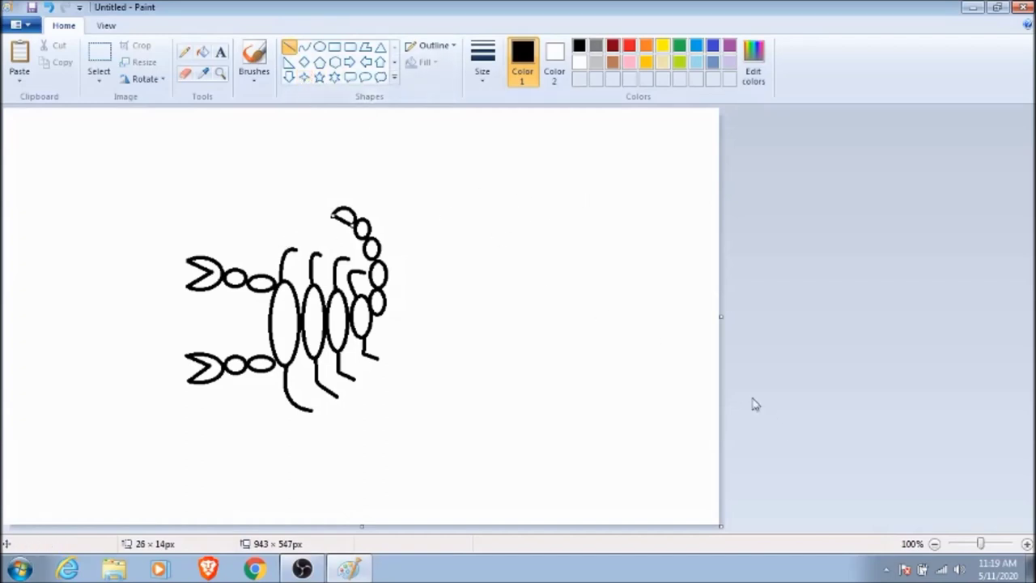
- Set ovals to a red outline with solid blue fill, then draw and undo a test ellipse
{"action": "left_click", "coordinate": [320, 47]}
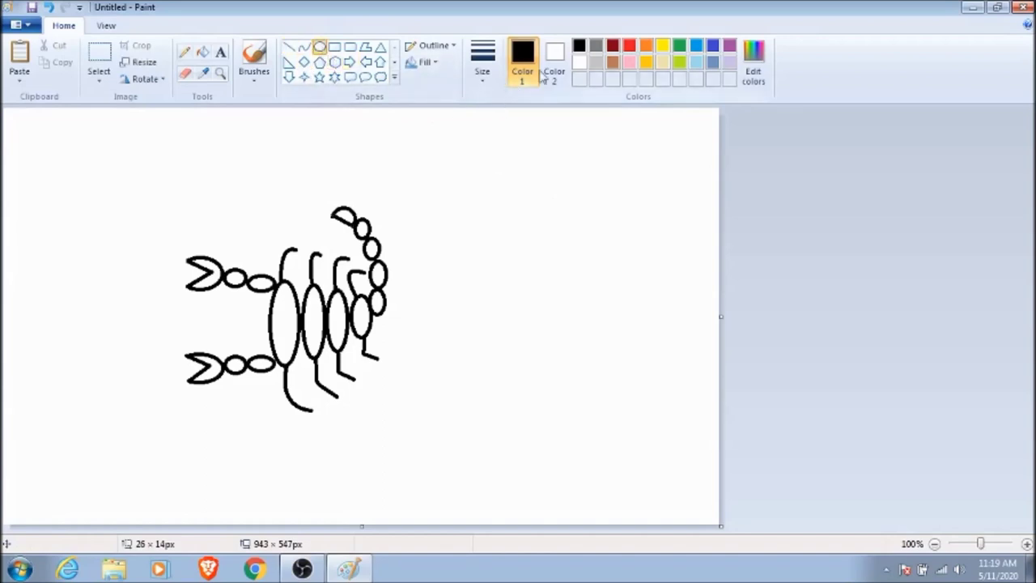
{"action": "left_click", "coordinate": [629, 48]}
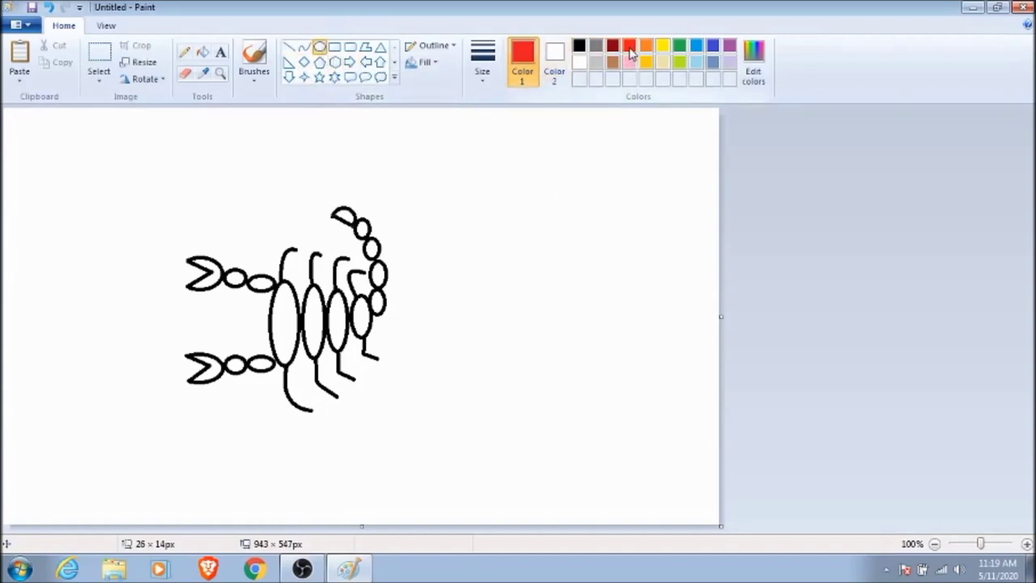
{"action": "left_click", "coordinate": [555, 57]}
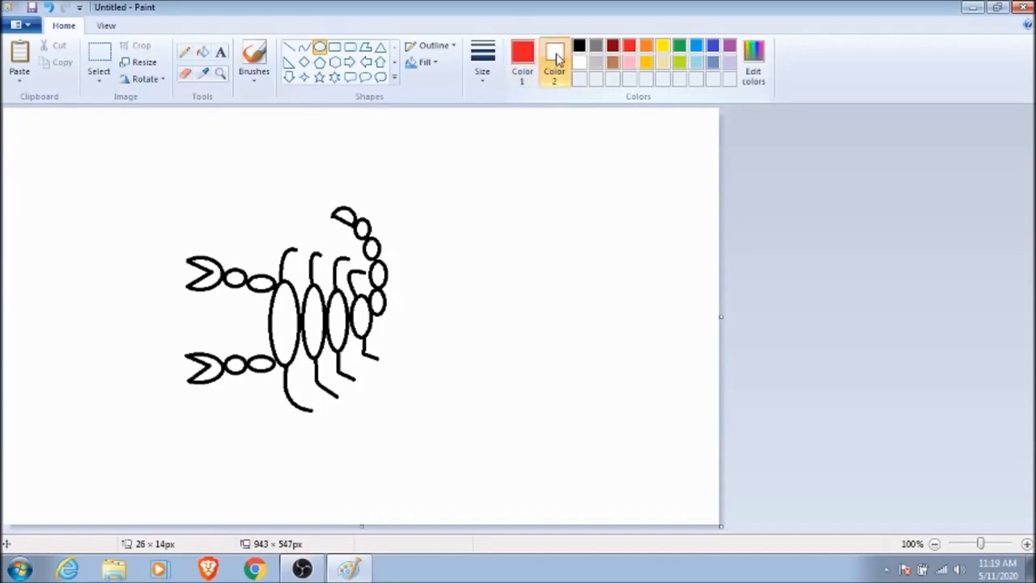
{"action": "left_click", "coordinate": [696, 47]}
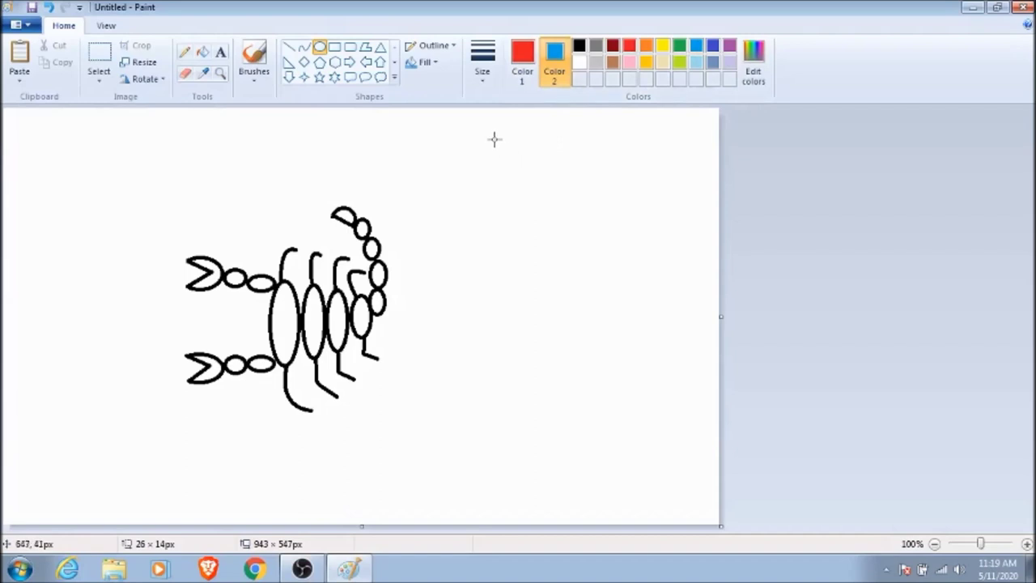
{"action": "left_click", "coordinate": [435, 64]}
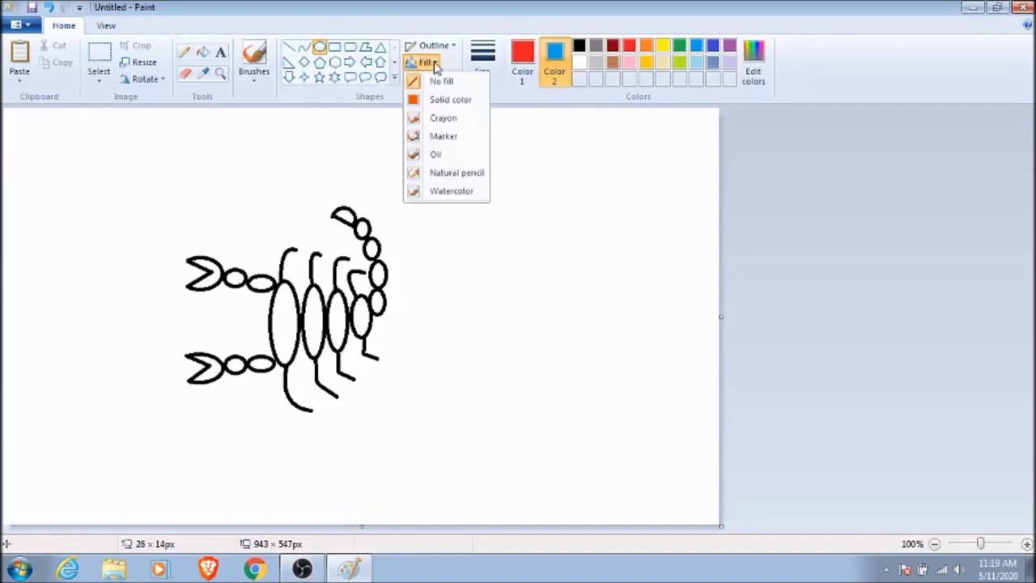
{"action": "left_click", "coordinate": [433, 101]}
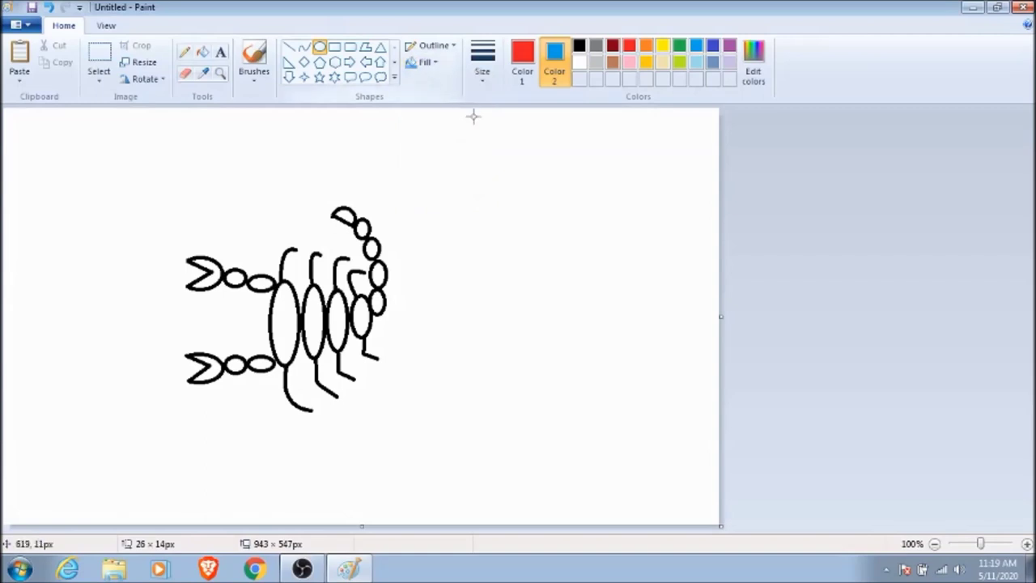
{"action": "left_click_drag", "start_coordinate": [487, 204], "coordinate": [523, 237]}
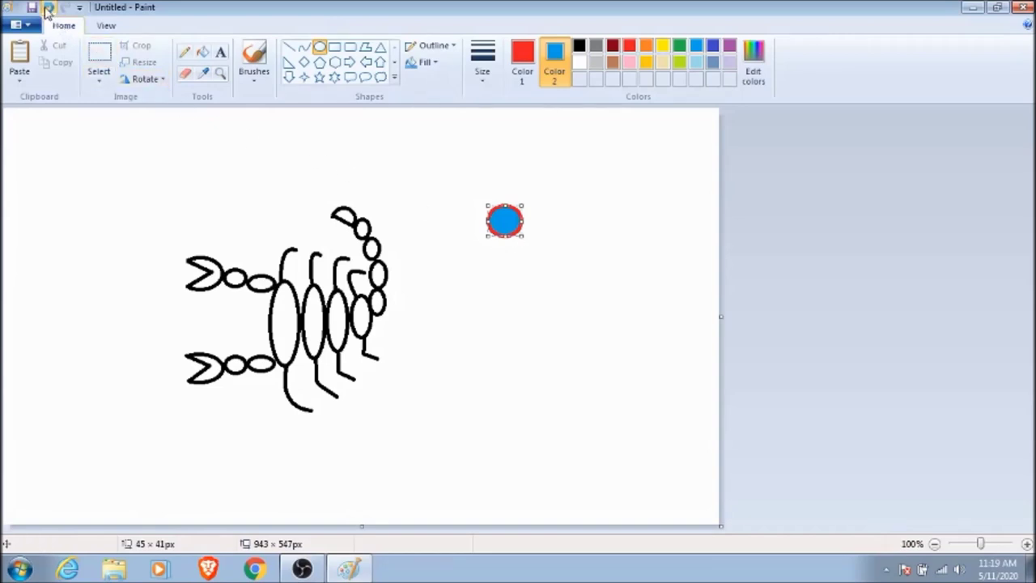
{"action": "left_click", "coordinate": [46, 8]}
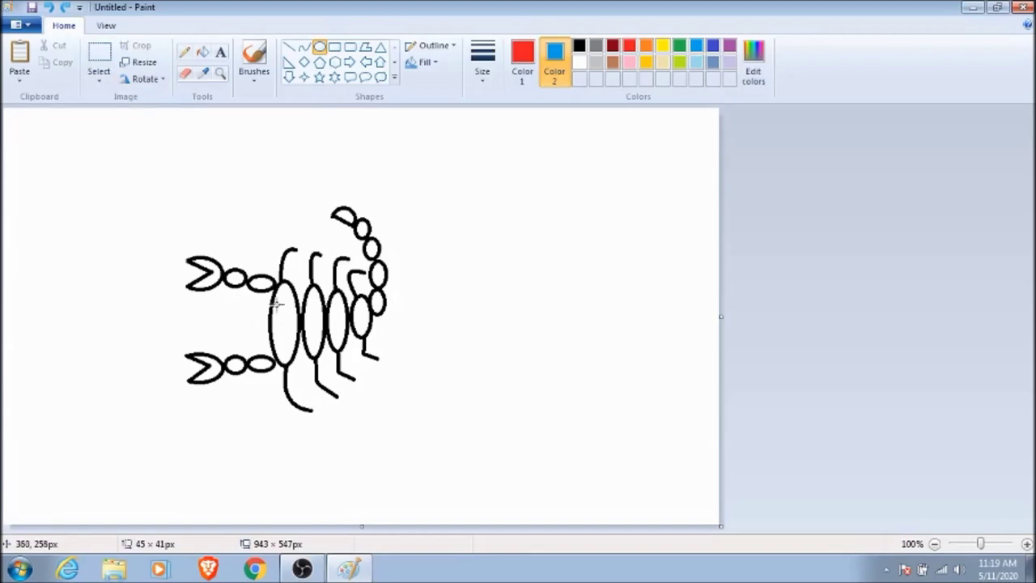
- Draw two small red-rimmed blue eyes on the front body oval, fine-tuning the lower one at 200%
{"action": "mouse_move", "coordinate": [275, 301]}
{"action": "left_mouse_down"}
{"action": "mouse_move", "coordinate": [289, 318]}
{"action": "mouse_move", "coordinate": [274, 331]}
{"action": "mouse_move", "coordinate": [287, 343]}
{"action": "left_mouse_up"}
{"action": "left_click", "coordinate": [1026, 545]}
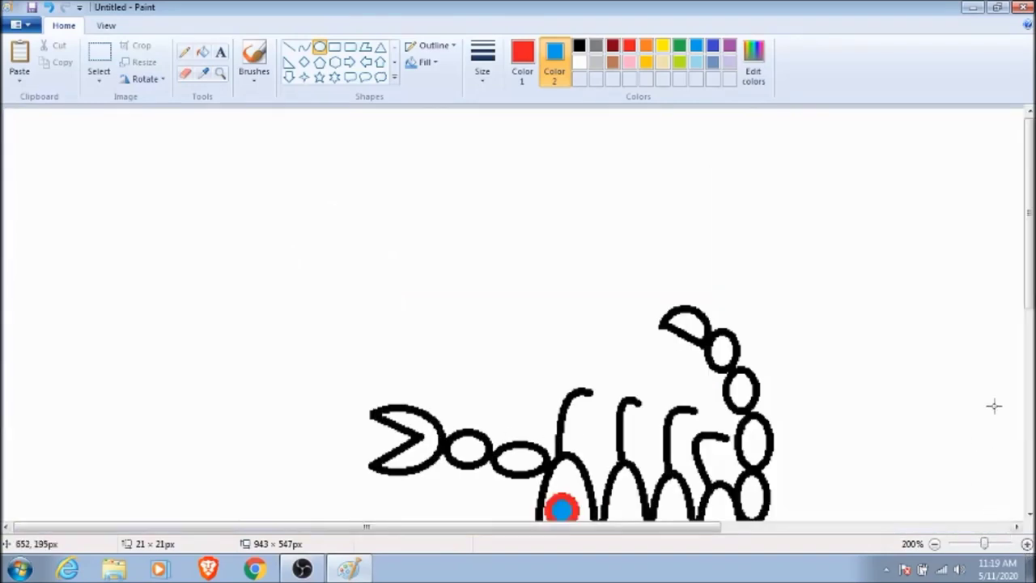
{"action": "left_click_drag", "start_coordinate": [1028, 303], "coordinate": [999, 397]}
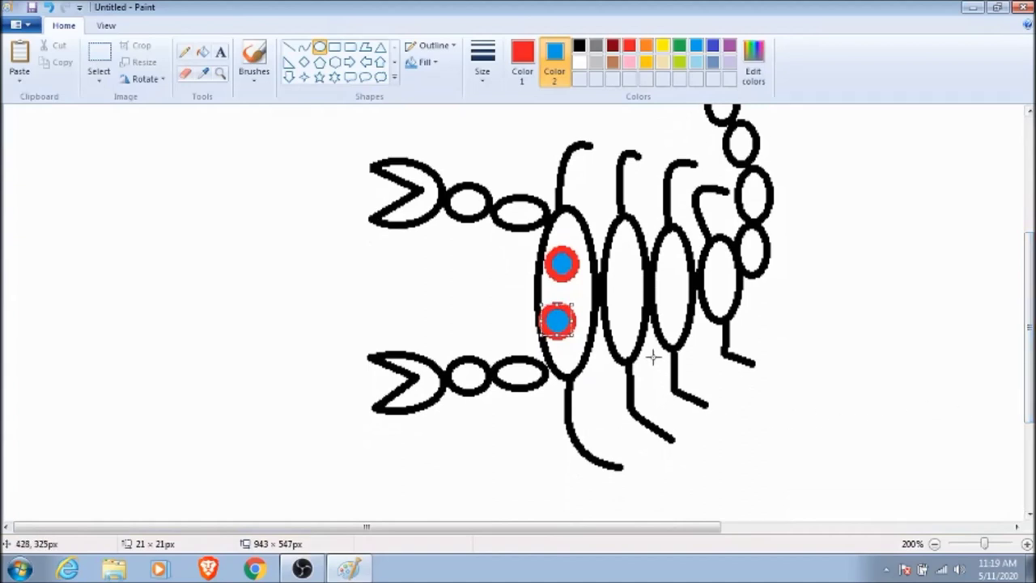
{"action": "left_click_drag", "start_coordinate": [558, 320], "coordinate": [562, 319]}
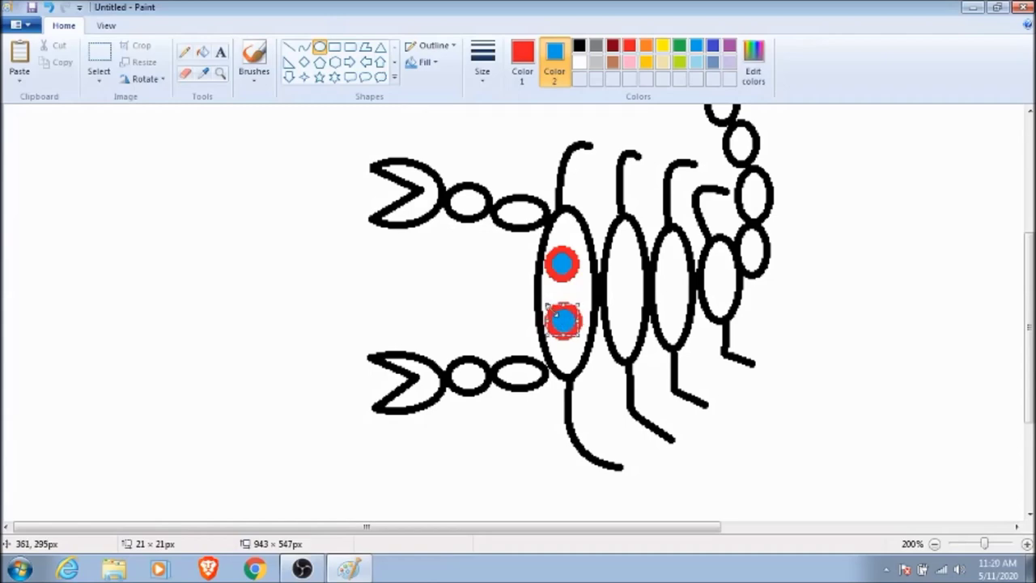
{"action": "left_click_drag", "start_coordinate": [544, 304], "coordinate": [546, 308]}
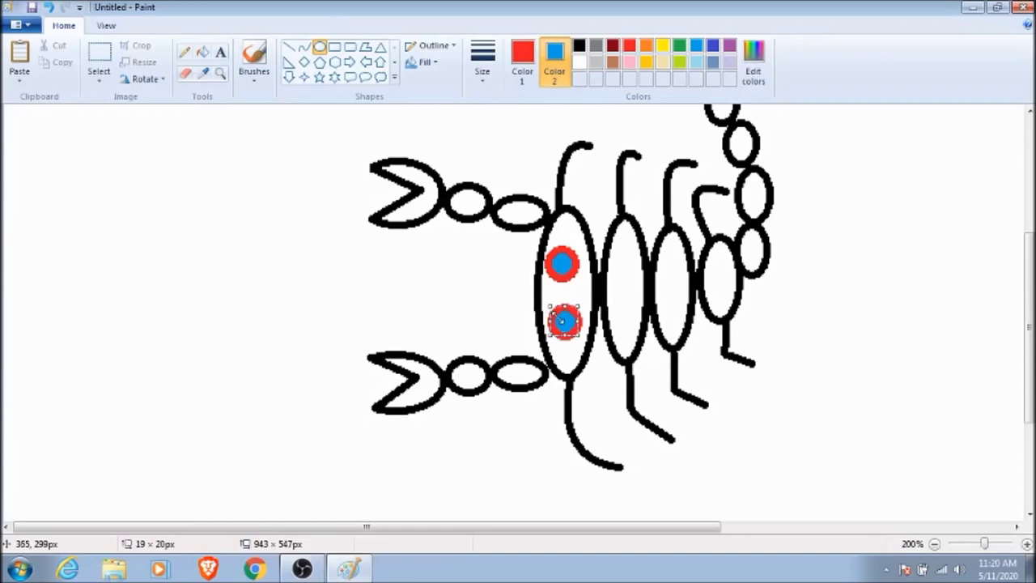
{"action": "left_click_drag", "start_coordinate": [564, 321], "coordinate": [562, 322]}
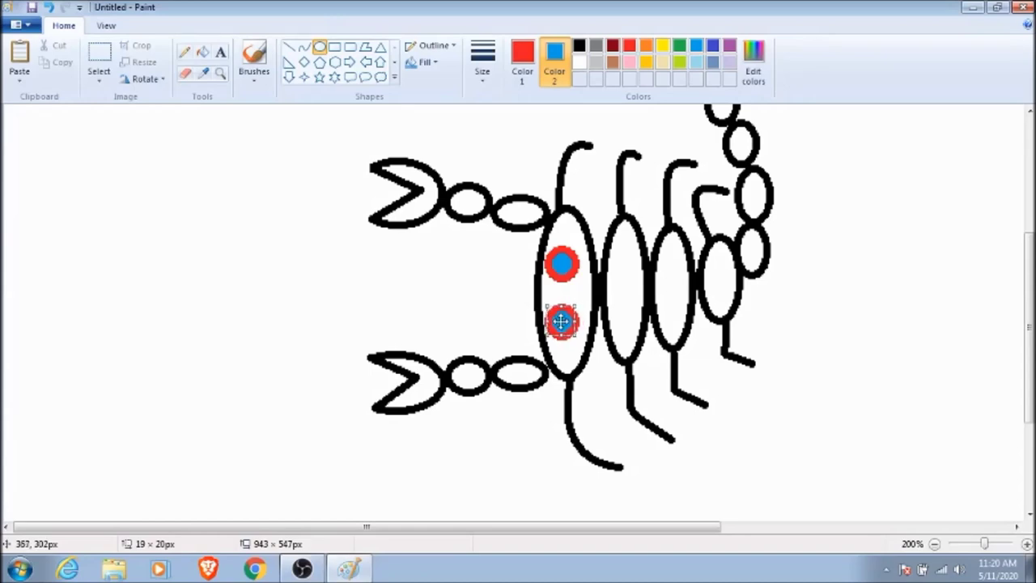
{"action": "left_click", "coordinate": [801, 320]}
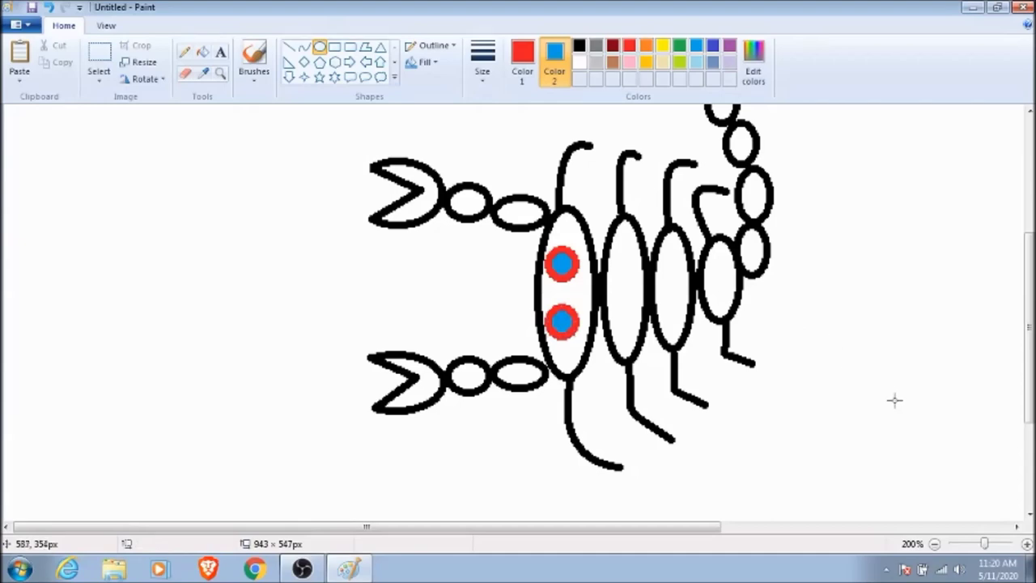
{"action": "left_click", "coordinate": [935, 544]}
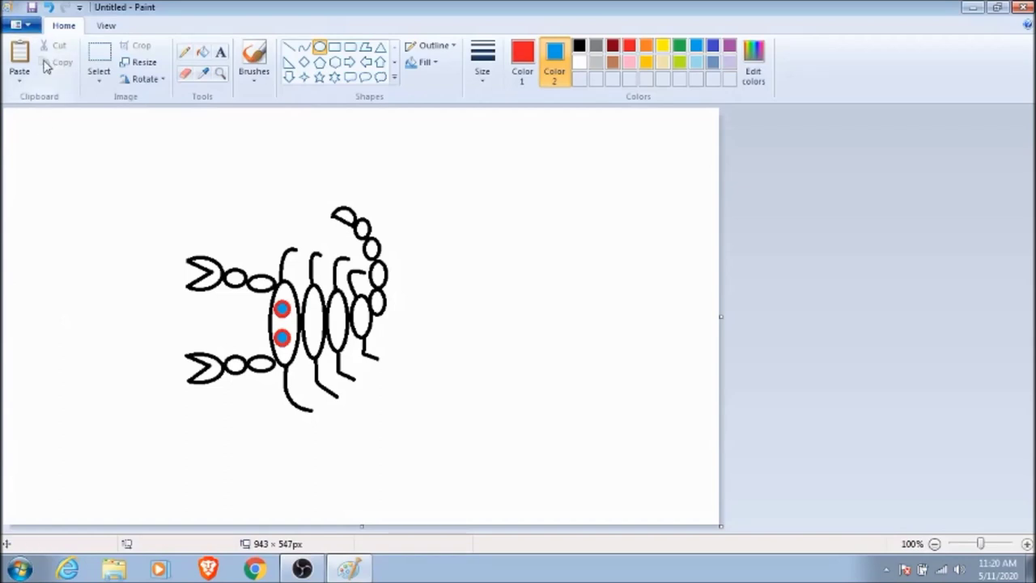
- Add a text box right of the scorpion reading SCORPION in red bold 26-pt Calibri, with green as Color 2
{"action": "left_click", "coordinate": [222, 54]}
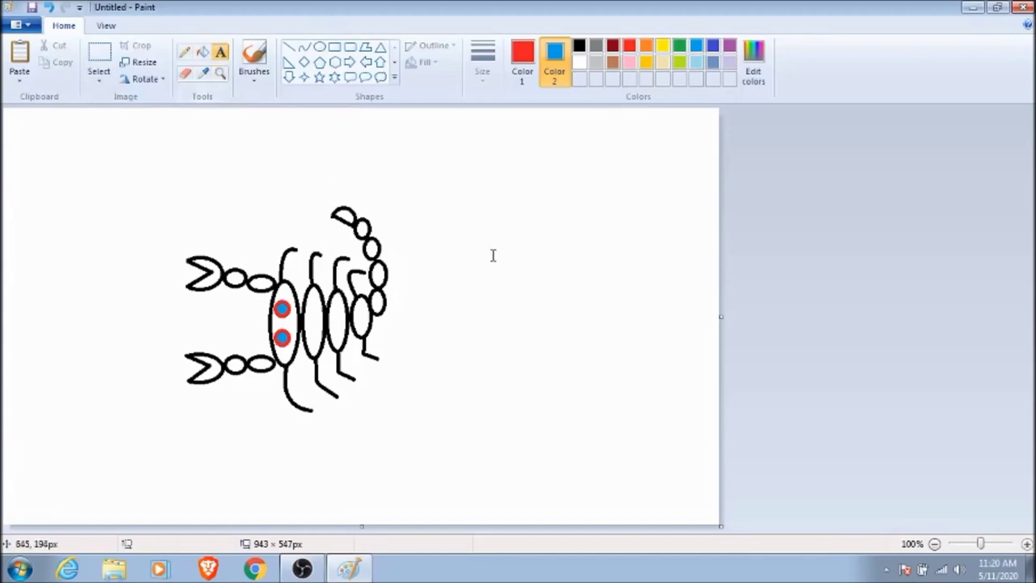
{"action": "left_click_drag", "start_coordinate": [427, 264], "coordinate": [640, 379]}
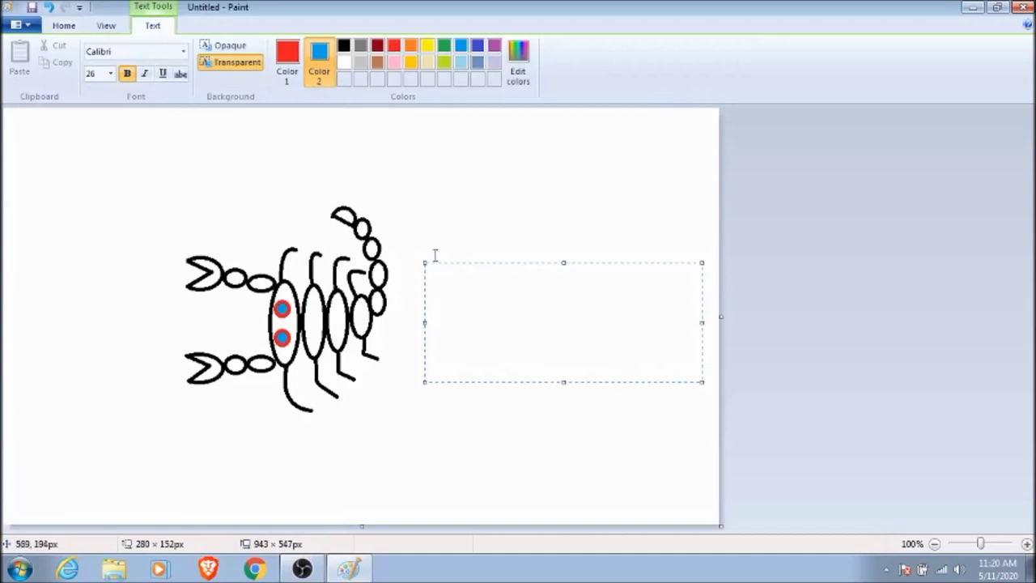
{"action": "left_click", "coordinate": [445, 49]}
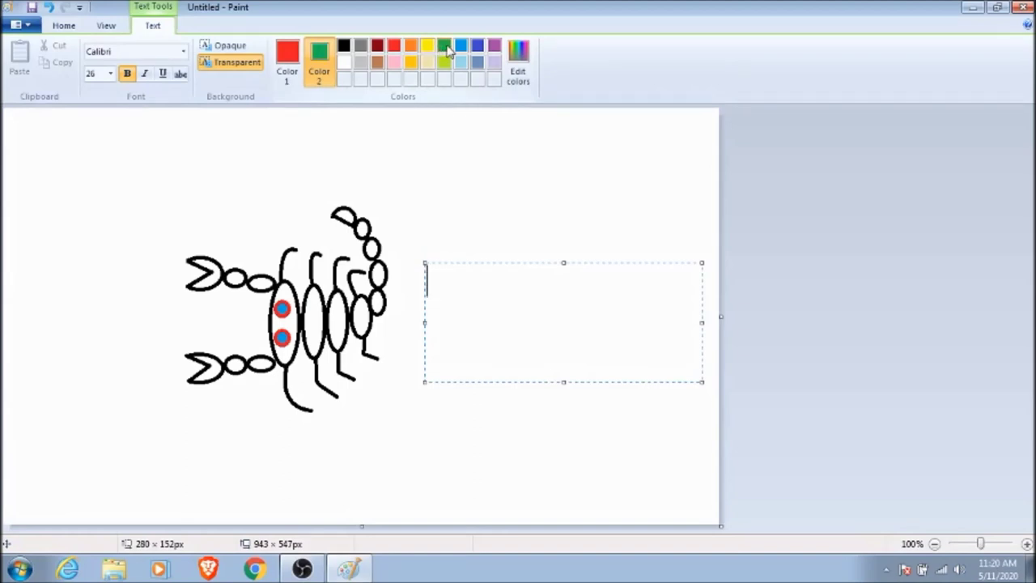
{"action": "type", "text": "SC"}
{"action": "type", "text": "OR"}
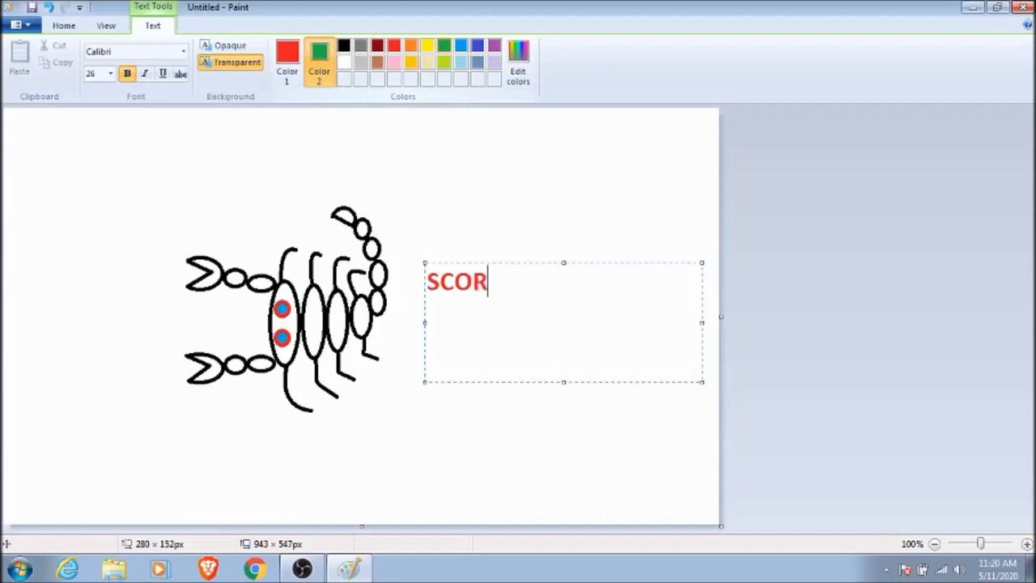
{"action": "type", "text": "PION"}
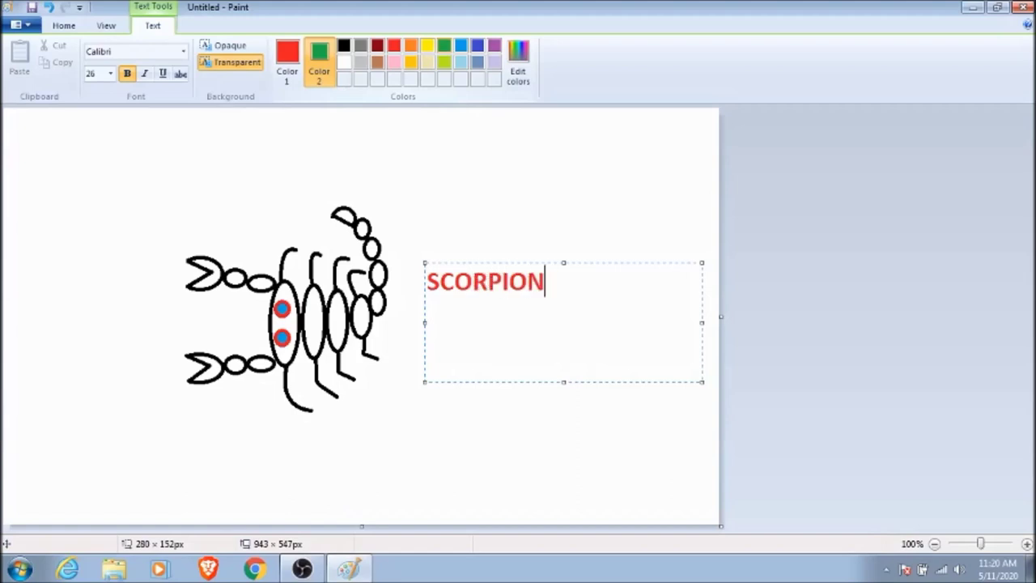
{"action": "key", "text": "Return"}
- Make the text colour green, type BY CCG on the second line, and commit the text
{"action": "left_click", "coordinate": [299, 55]}
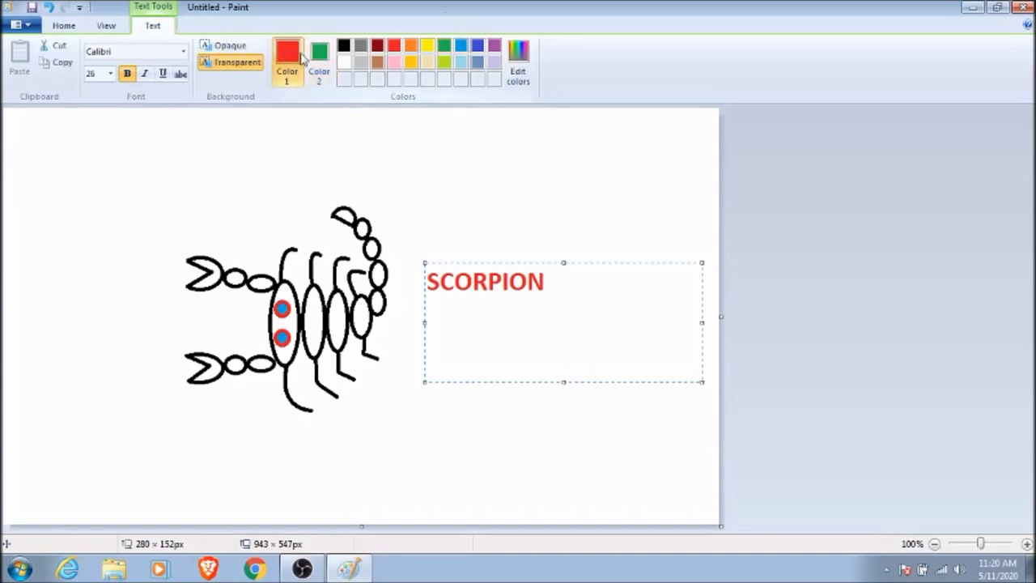
{"action": "left_click", "coordinate": [443, 45]}
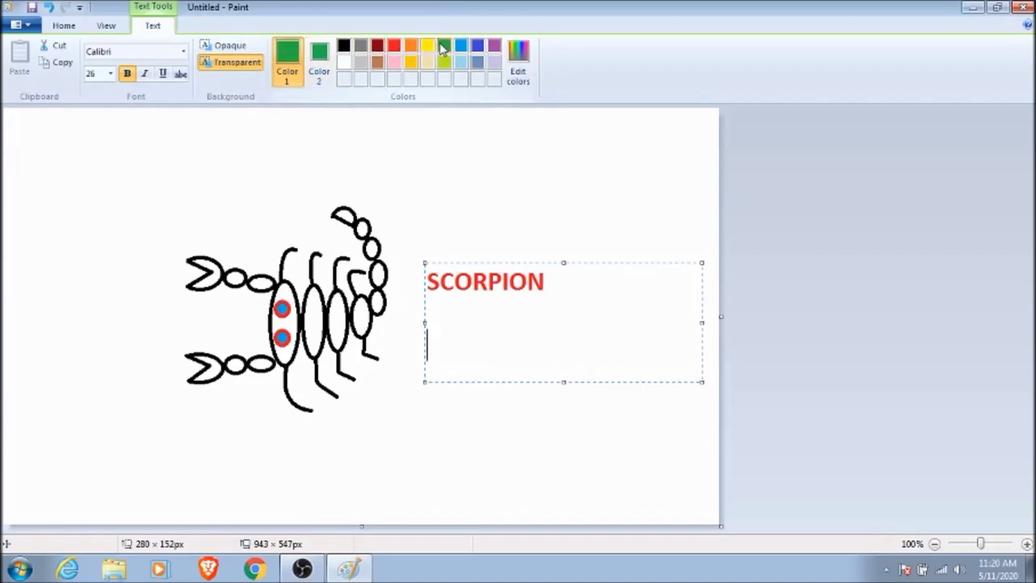
{"action": "type", "text": "B"}
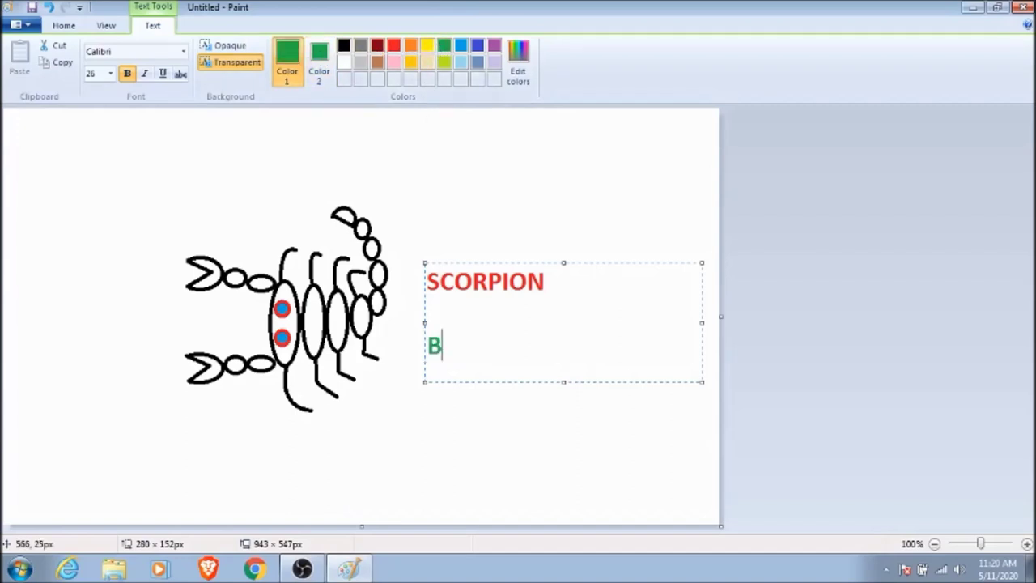
{"action": "type", "text": "Y CCG"}
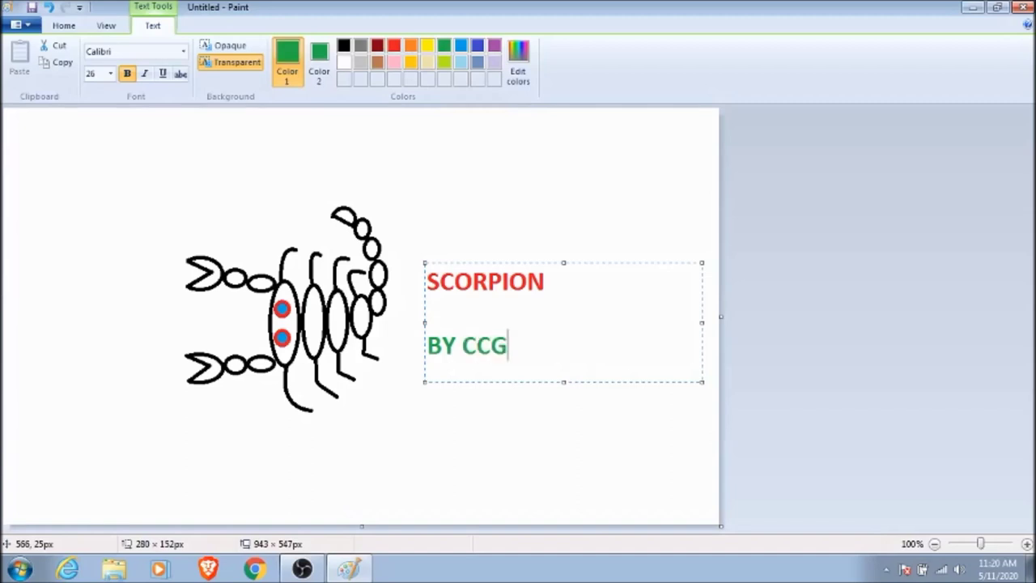
{"action": "left_click", "coordinate": [485, 417]}
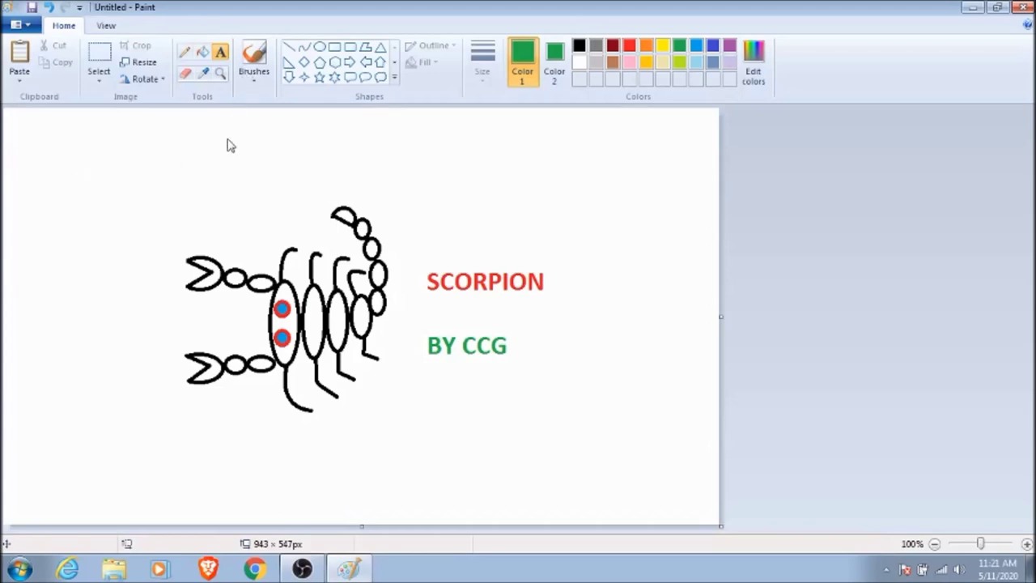
- Save the drawing as SCORPION.jpg, replacing the existing file of that name
{"action": "key", "text": "ctrl+s"}
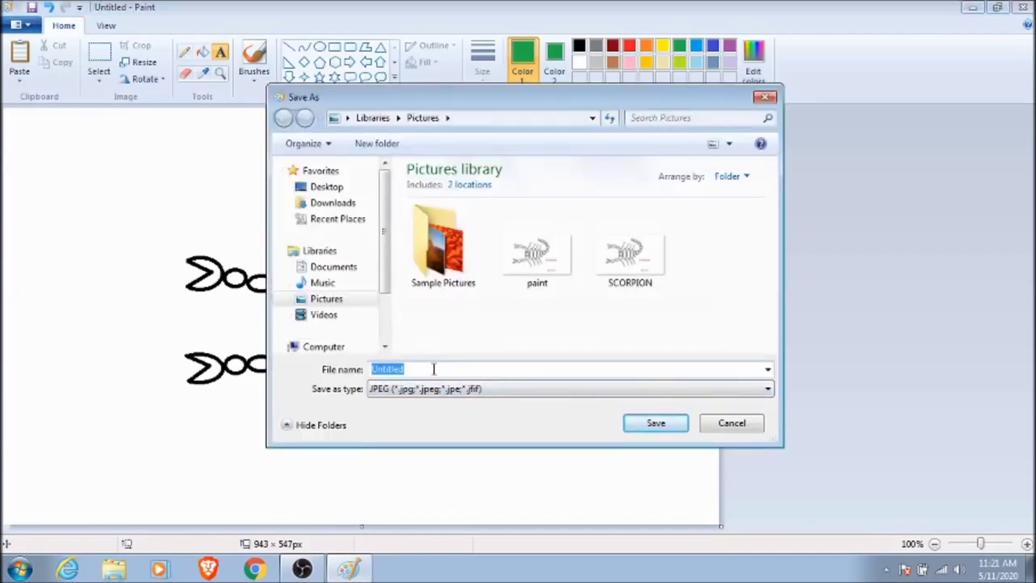
{"action": "type", "text": "SCO"}
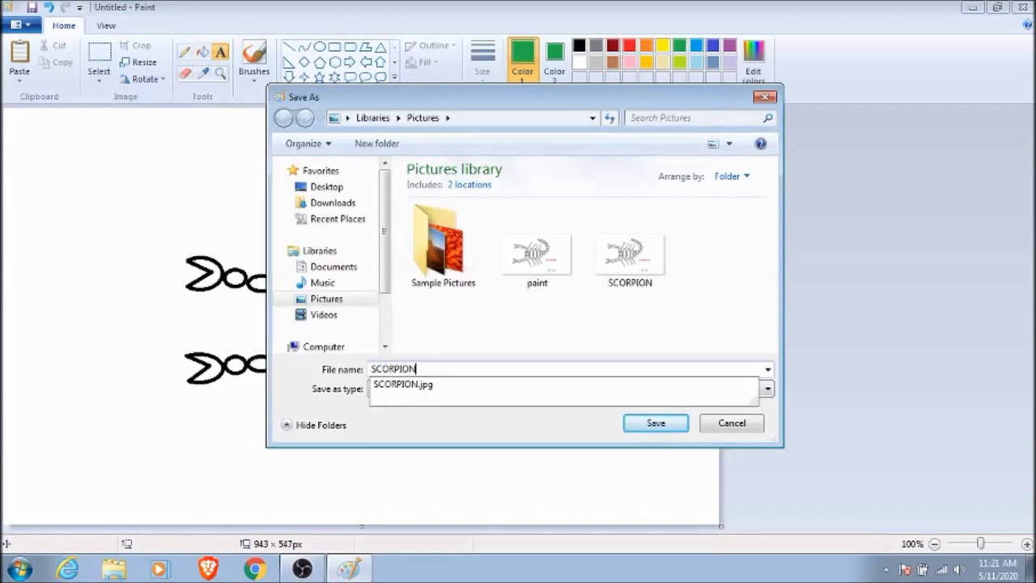
{"action": "type", "text": "RPION"}
{"action": "left_click", "coordinate": [654, 422]}
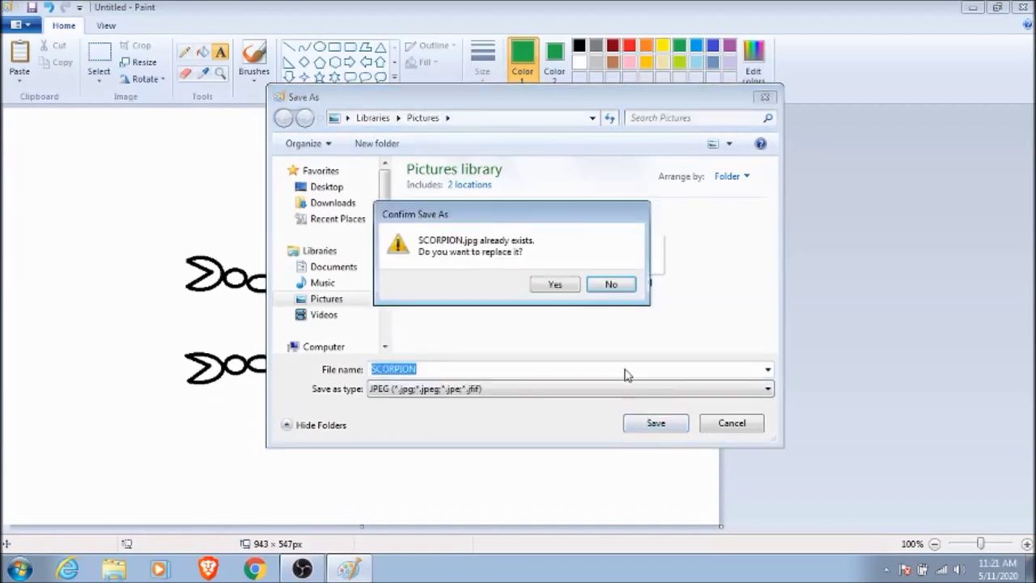
{"action": "left_click", "coordinate": [558, 284]}
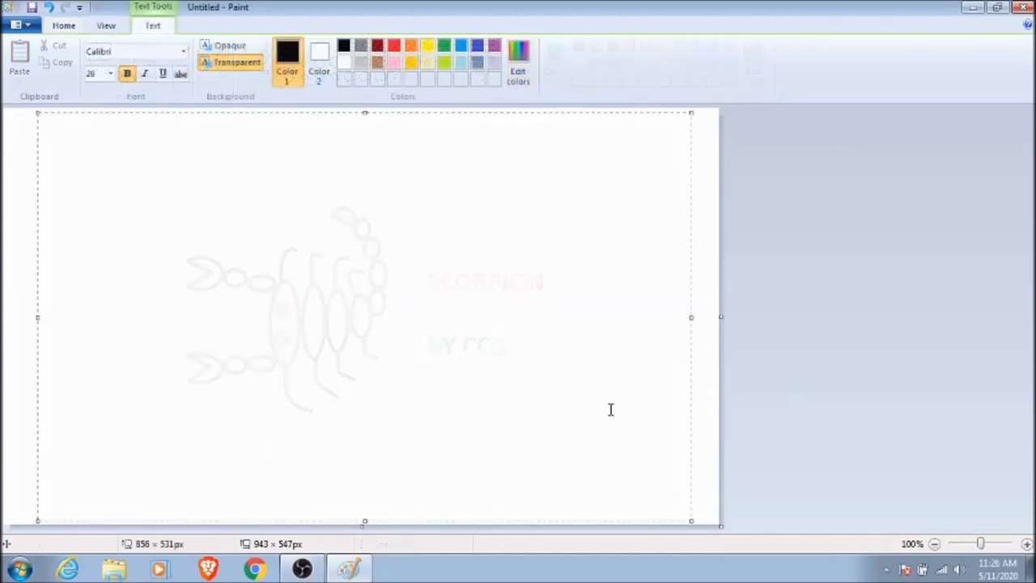
- Type four lines, from 'DESIGN YOUR 4-H SHIRT...' through 'SAVE IT AS A JPEG FILE...'
{"action": "type", "text": "DESIGN YOUR"}
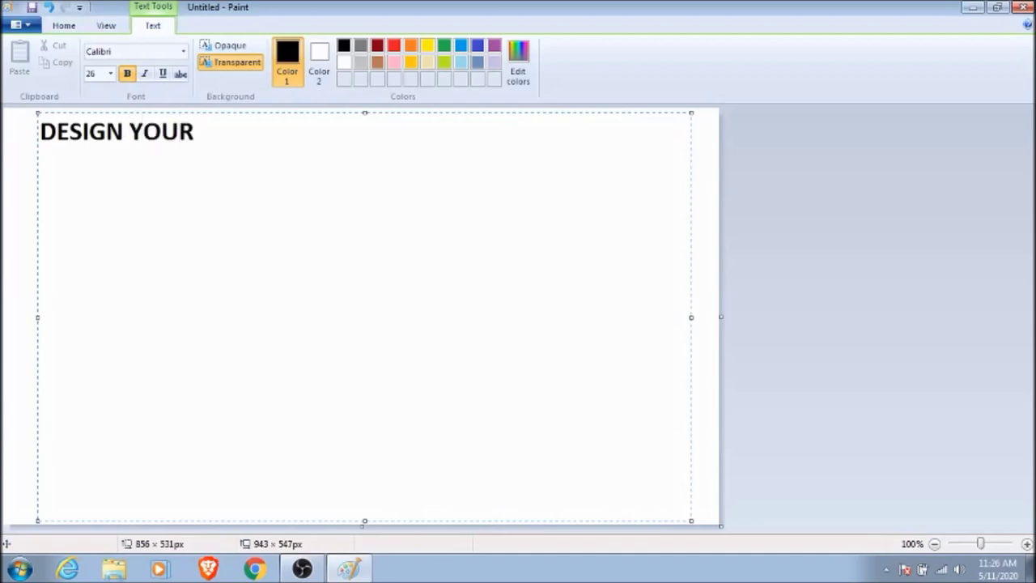
{"action": "type", "text": " 4-H SHIR"}
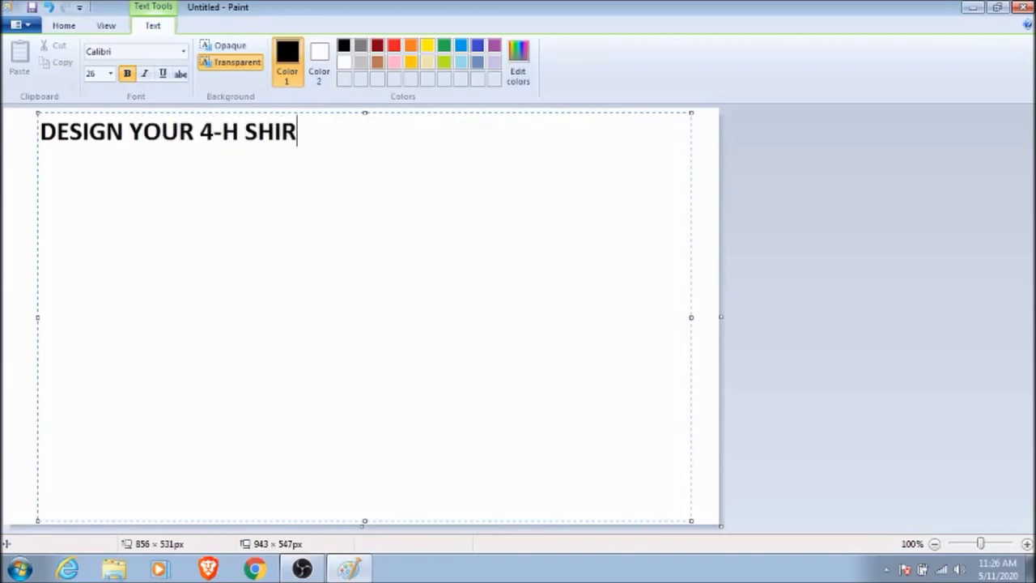
{"action": "type", "text": "T..."}
{"action": "key", "text": "Return"}
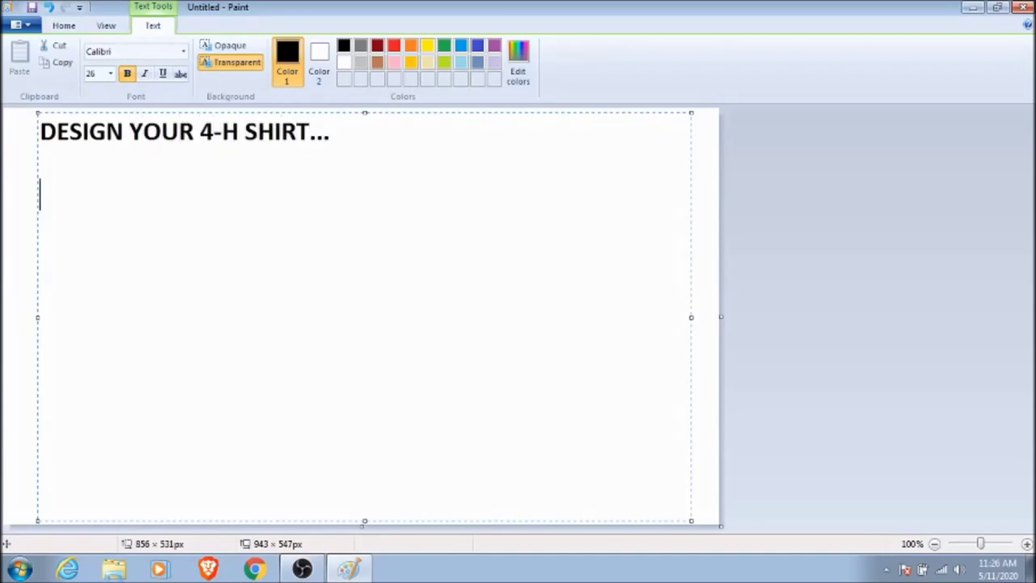
{"action": "type", "text": "IT CAN BE"}
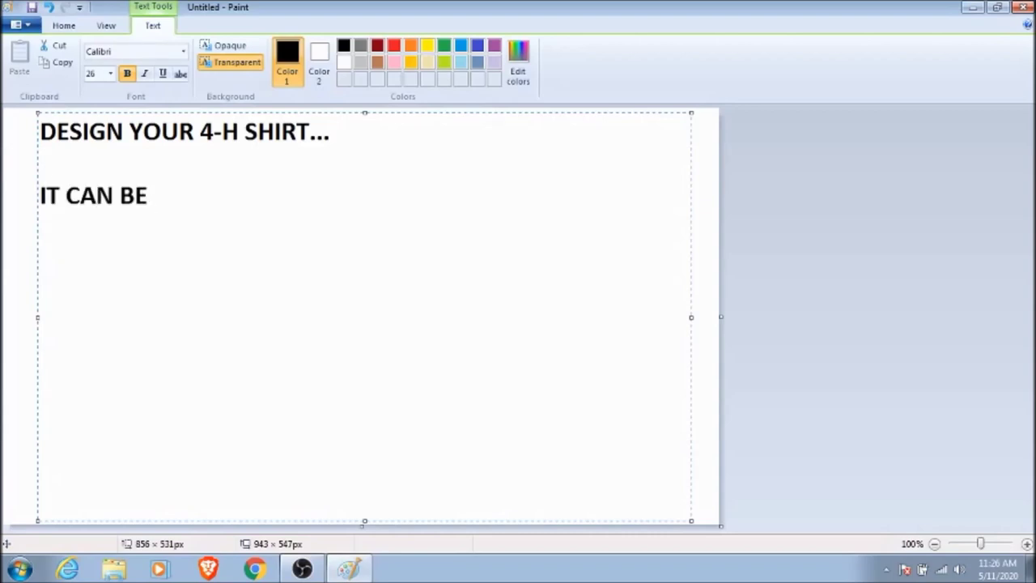
{"action": "type", "text": " ALMOST AN"}
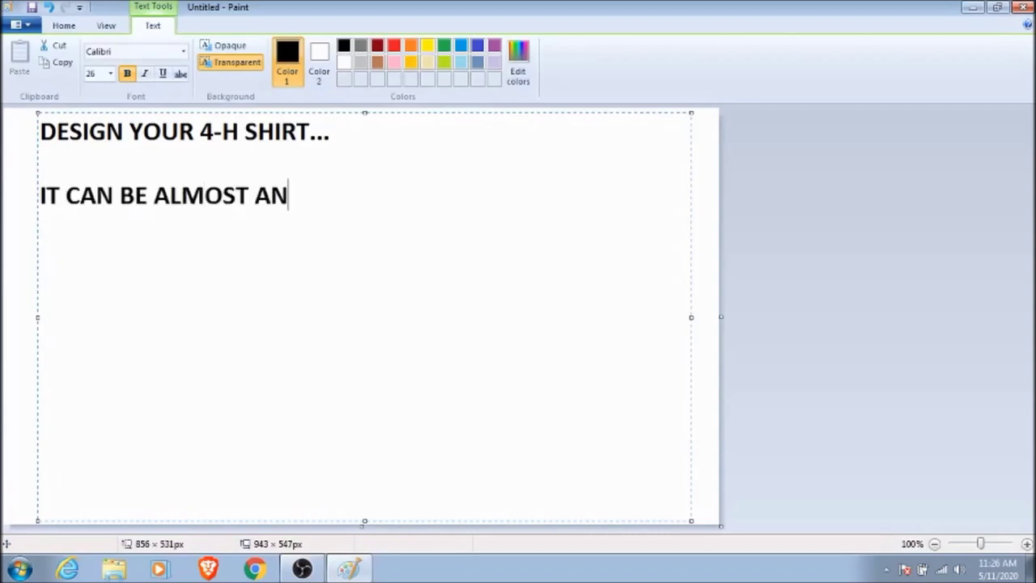
{"action": "type", "text": "YTHING..."}
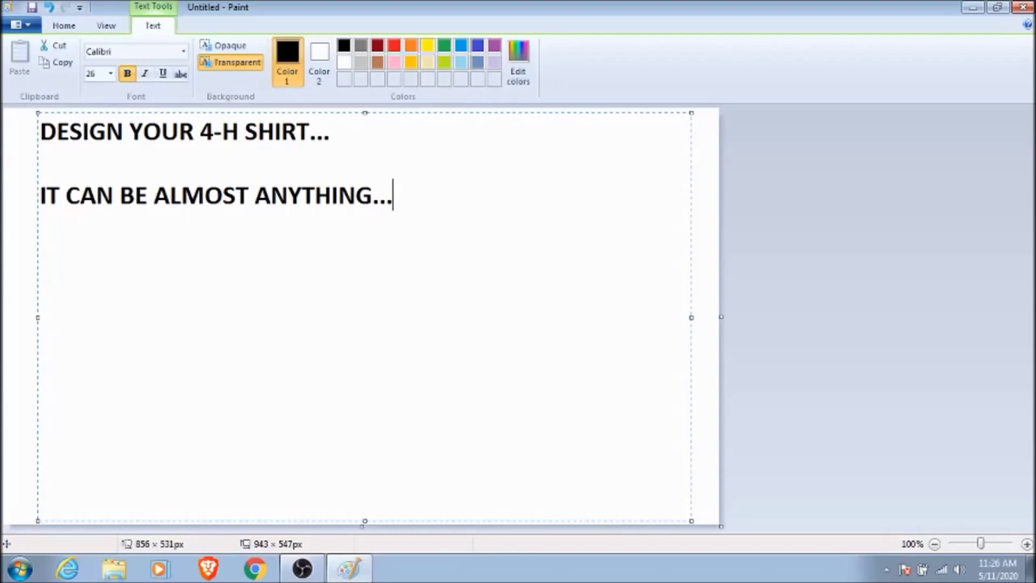
{"action": "key", "text": "Return"}
{"action": "type", "text": "WI"}
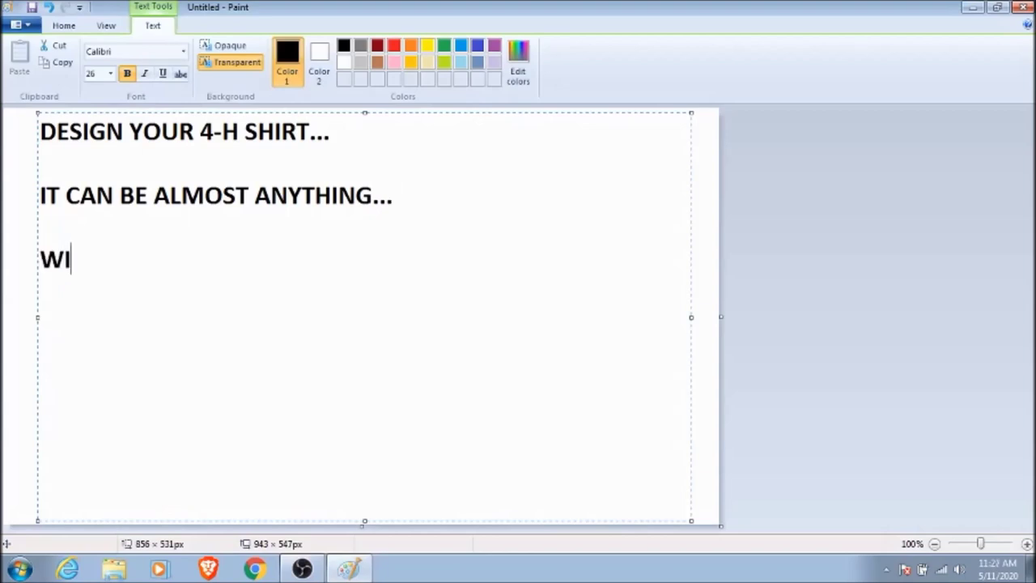
{"action": "type", "text": "LD ANIMALS"}
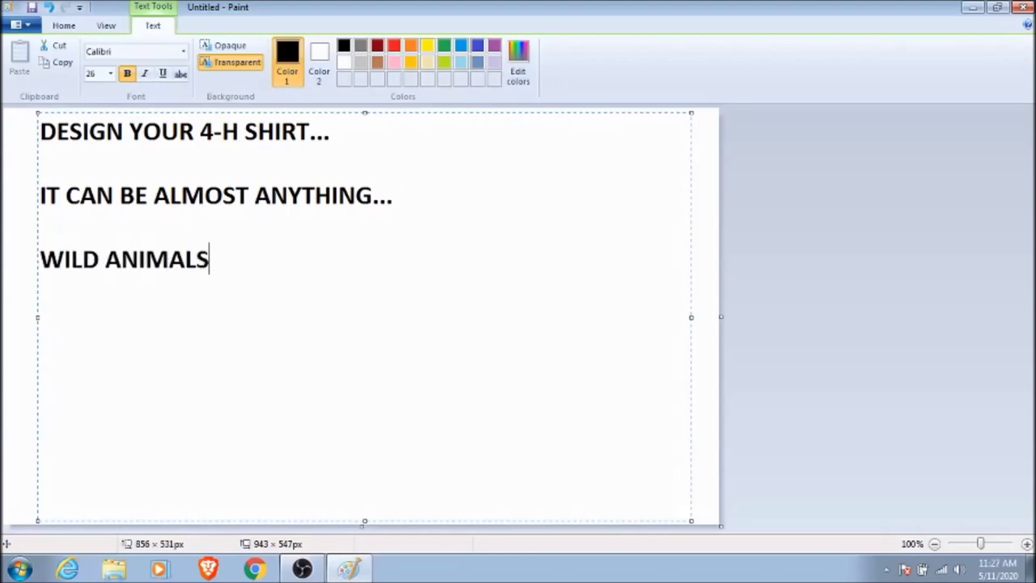
{"action": "type", "text": "....PETS."}
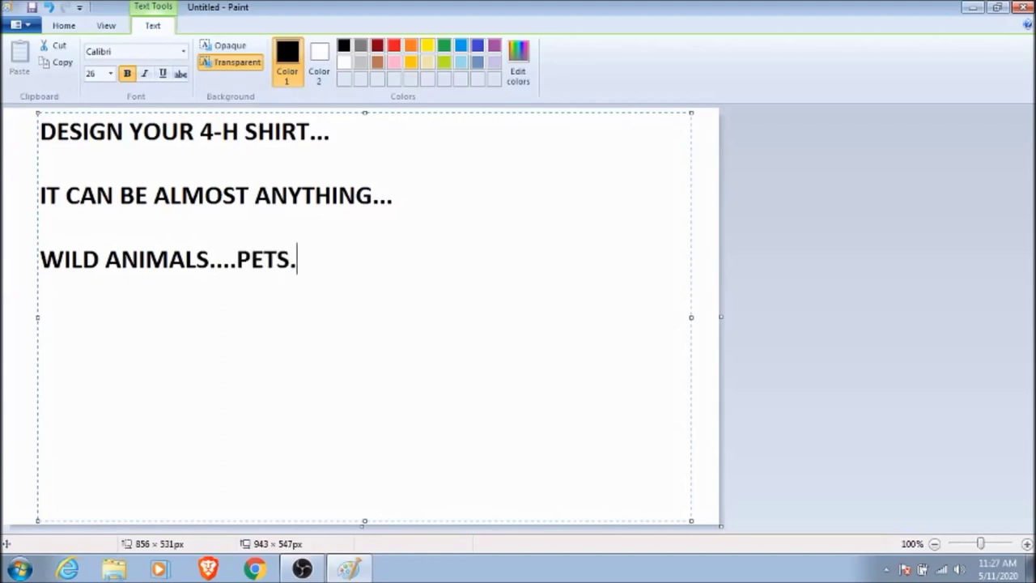
{"action": "type", "text": "..PEOPLE...."}
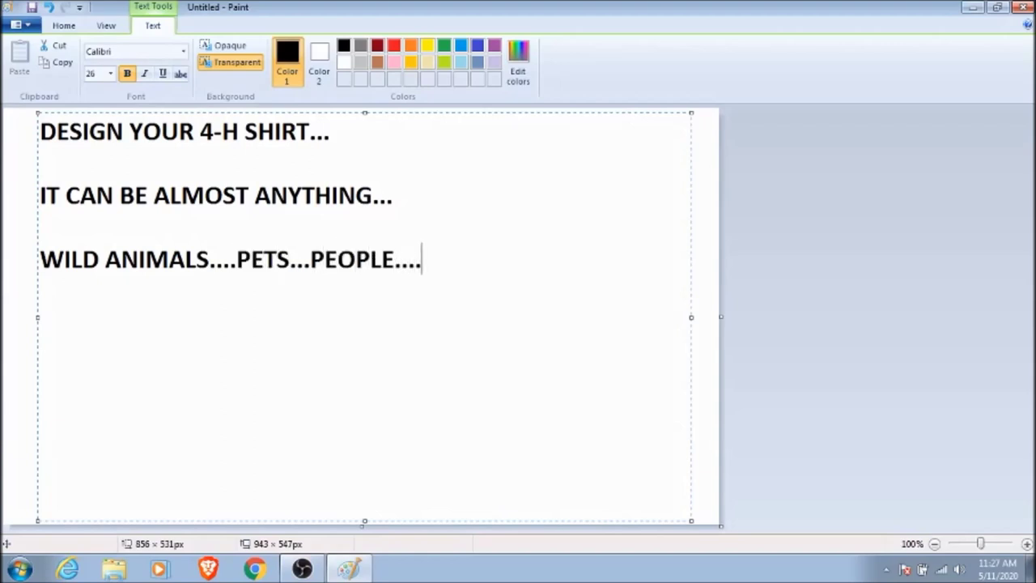
{"action": "type", "text": "ACTIVITIES"}
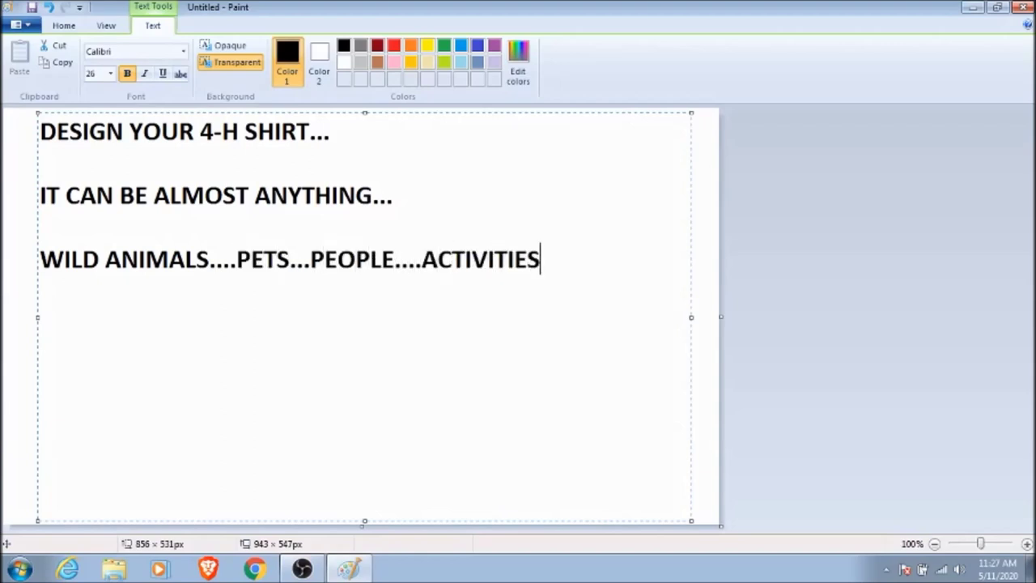
{"action": "type", "text": "...."}
{"action": "key", "text": "Return"}
{"action": "type", "text": "SAVE"}
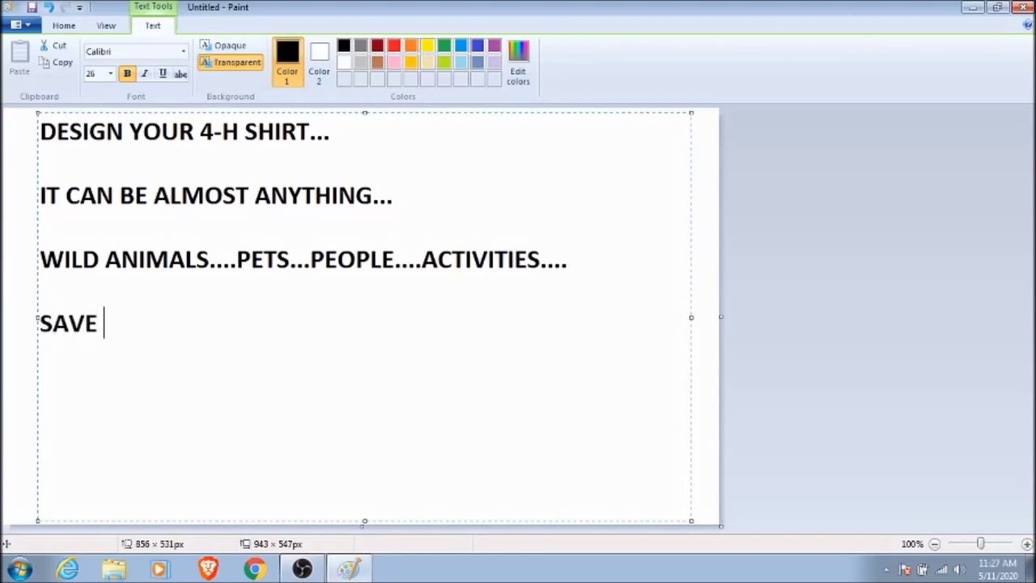
{"action": "type", "text": " IT AS A JPEG FI"}
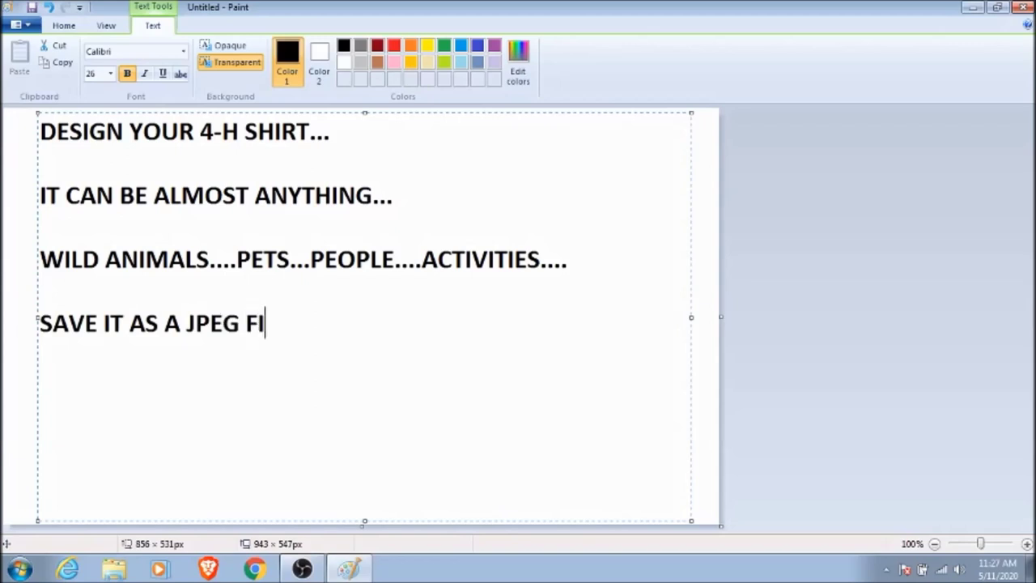
{"action": "type", "text": "LE..."}
- Add the parent email line, then 'WE WILL PICK THE BEST ONE AND MAKE IT INTO A SHIRT FOR YOU......FOR FREE!!!!'
{"action": "key", "text": "Return"}
{"action": "key", "text": "Return"}
{"action": "type", "text": "HAV"}
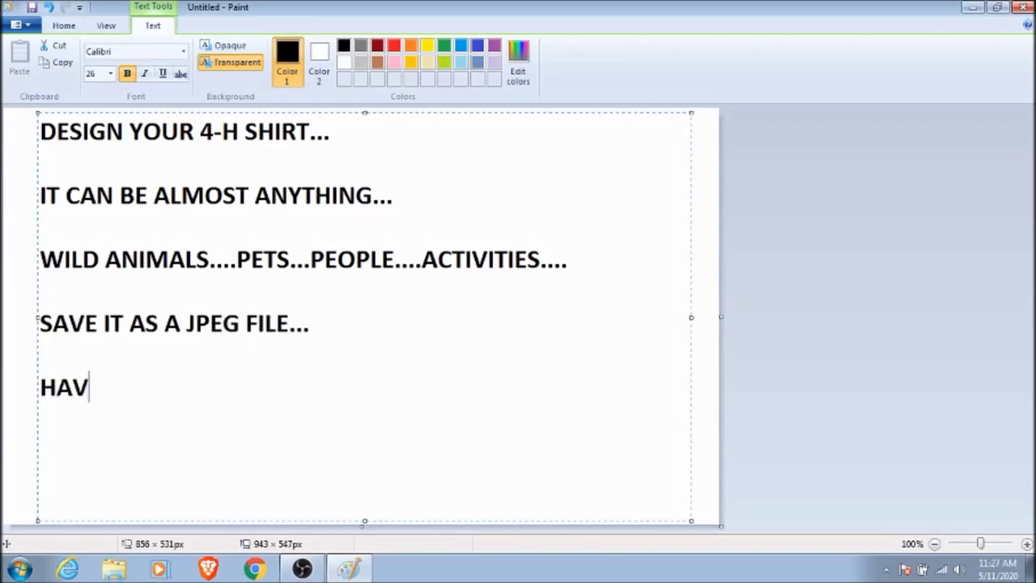
{"action": "type", "text": "E YOUR MOM "}
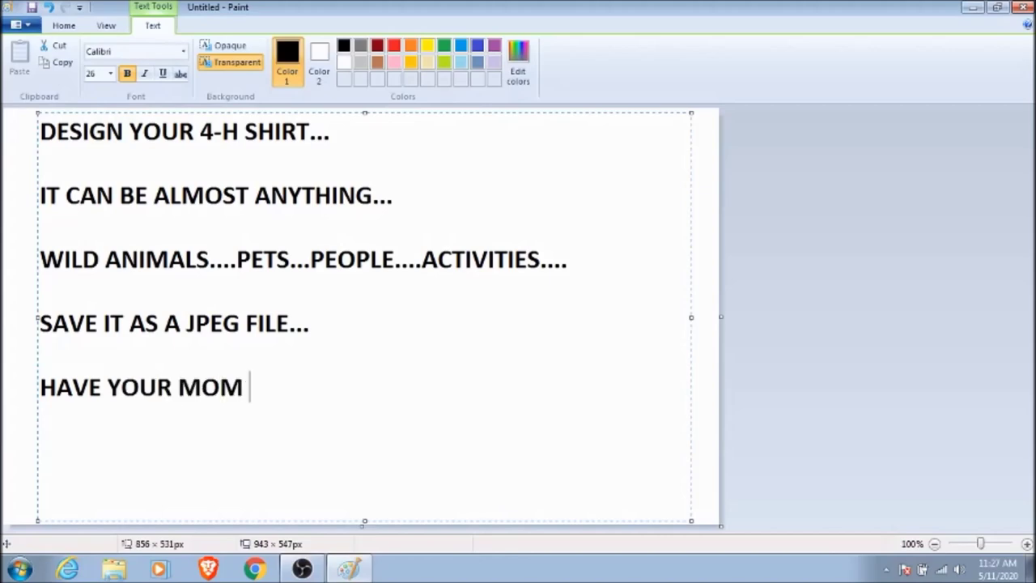
{"action": "type", "text": "OR DAD EM"}
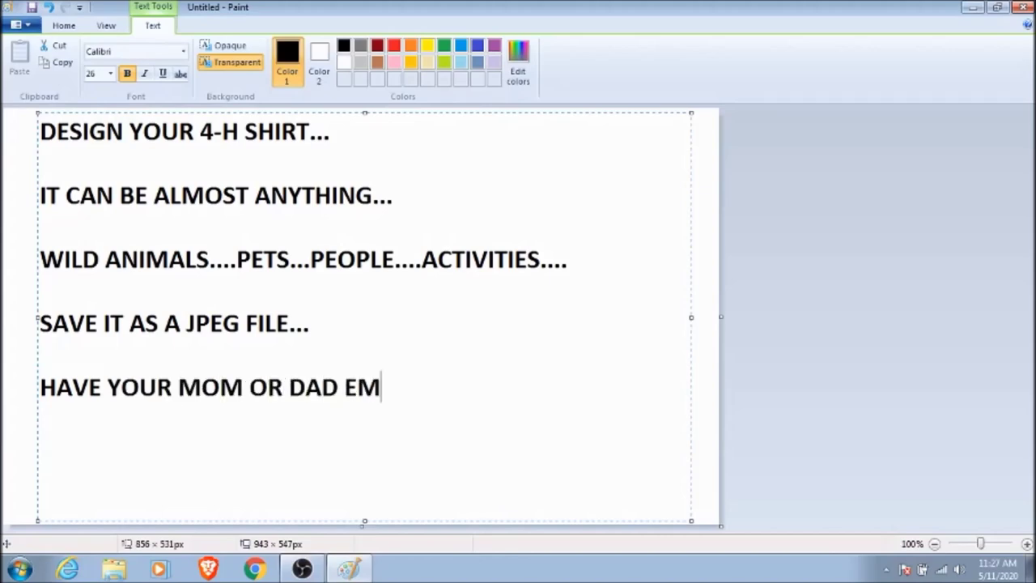
{"action": "type", "text": "AIL IT TO US"}
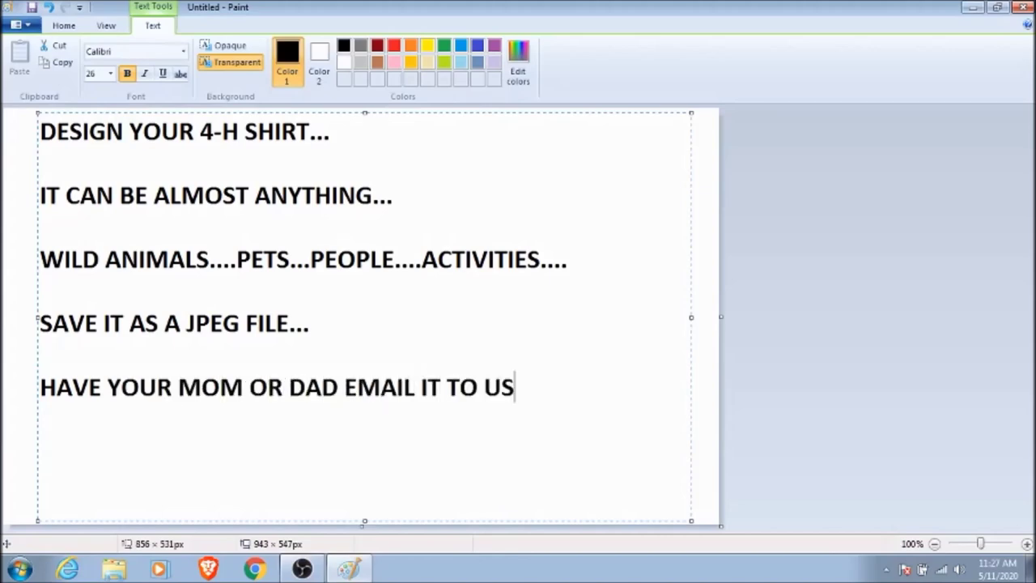
{"action": "type", "text": " AT RIDLEY..."}
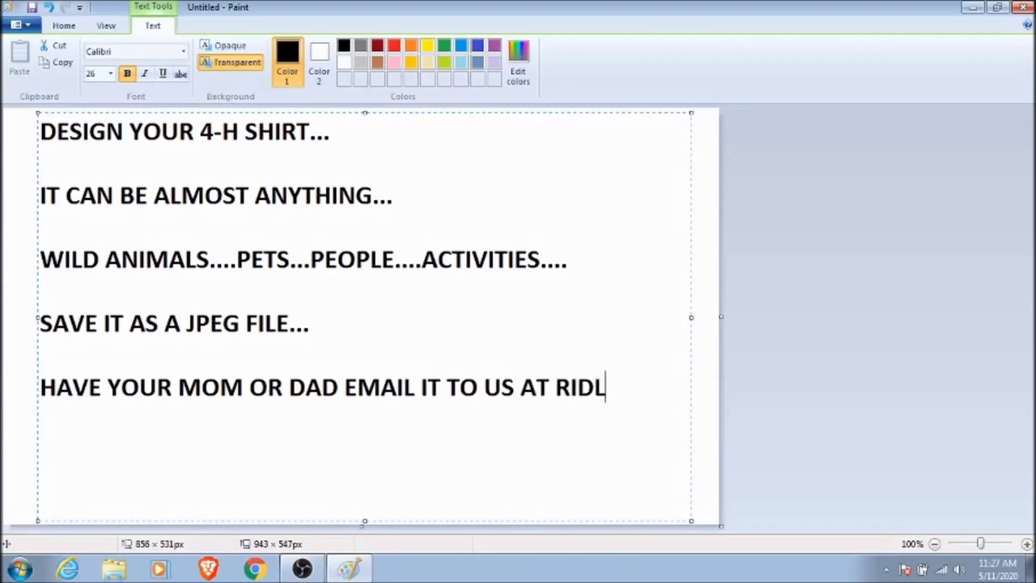
{"action": "key", "text": "Return"}
{"action": "key", "text": "Return"}
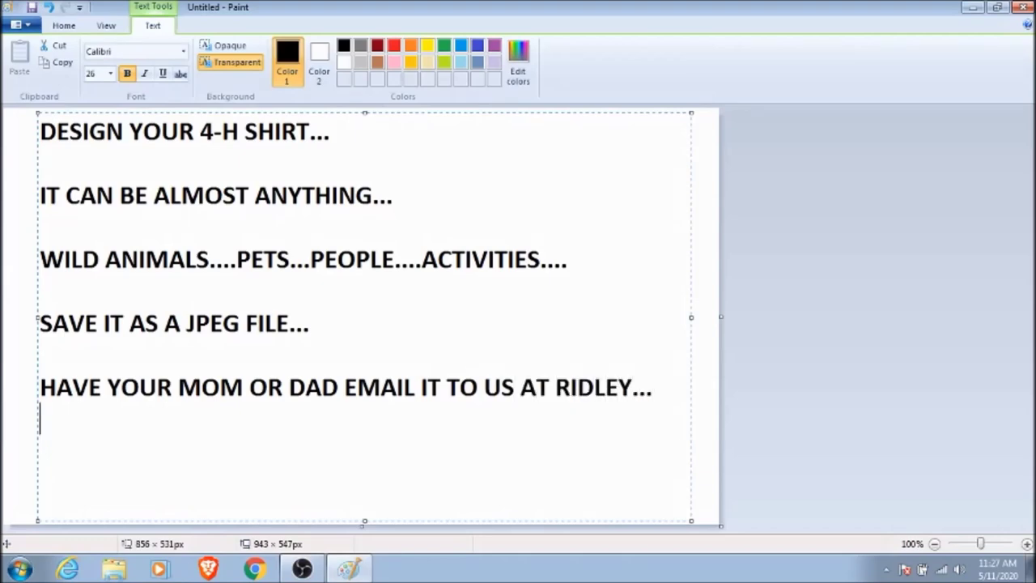
{"action": "type", "text": "WE WILL PICK "}
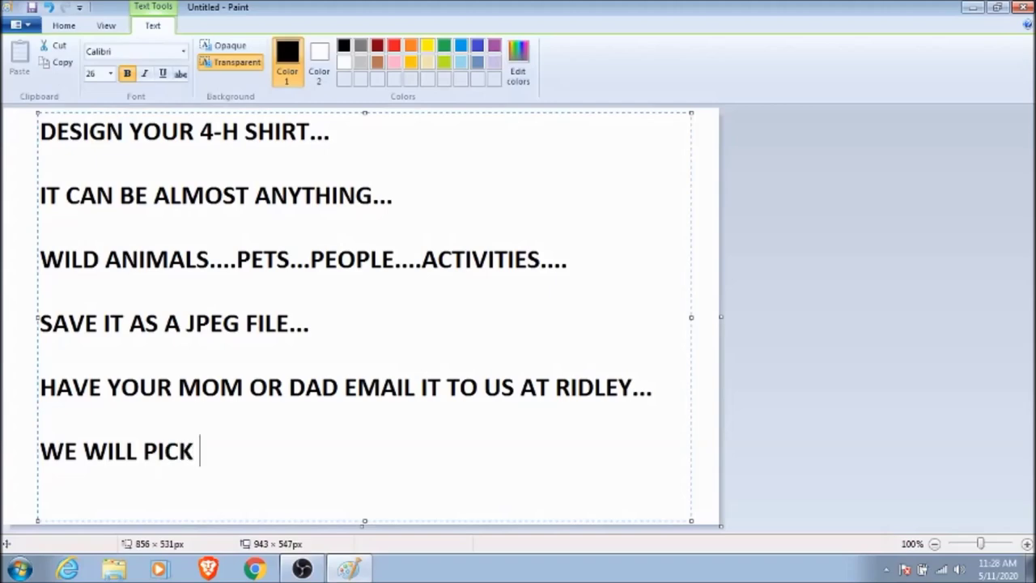
{"action": "type", "text": "THE BEST ONE AND MAKI"}
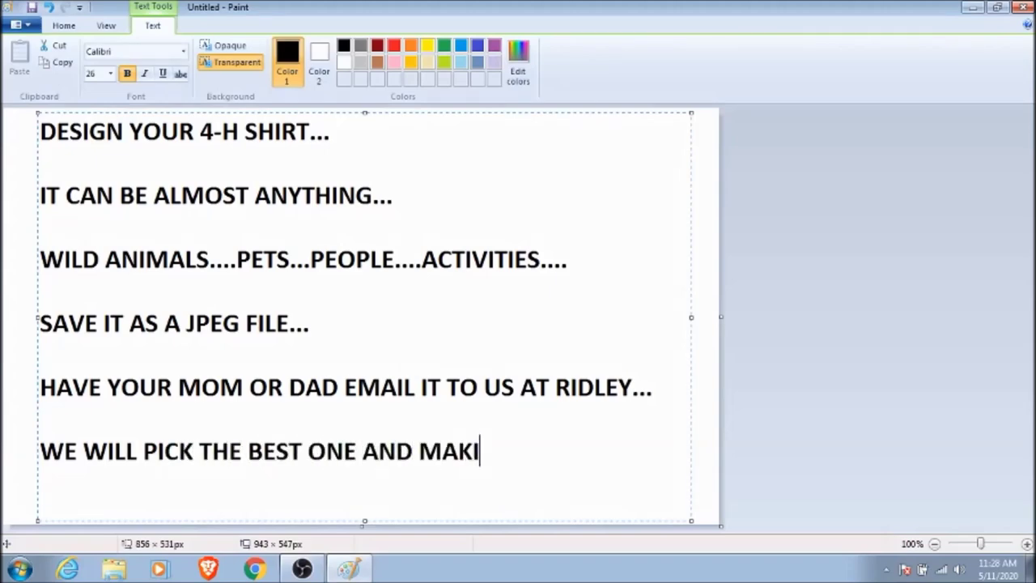
{"action": "key", "text": "BackSpace"}
{"action": "type", "text": "E IT INTO A SH"}
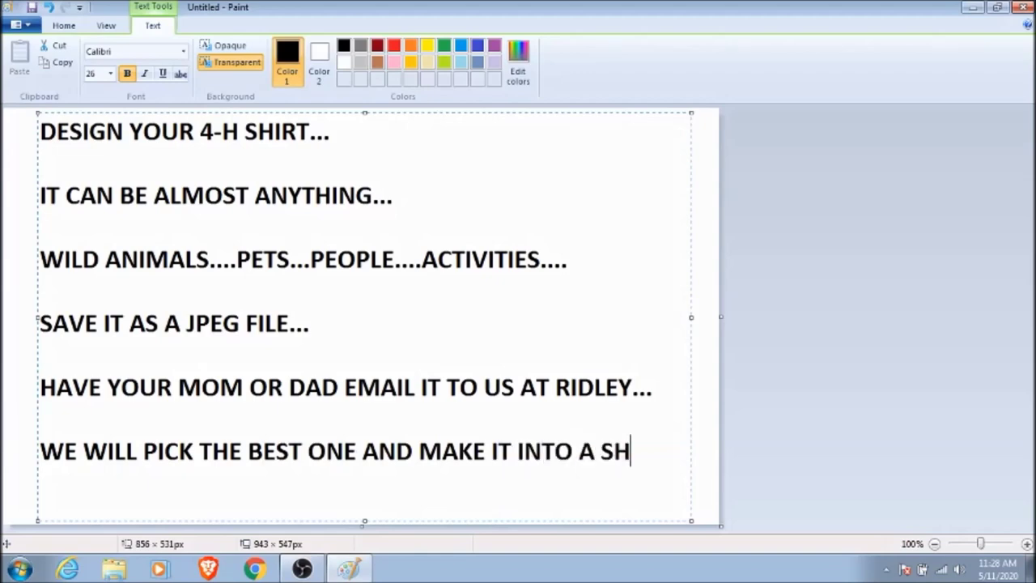
{"action": "type", "text": "IRT FOR YOU"}
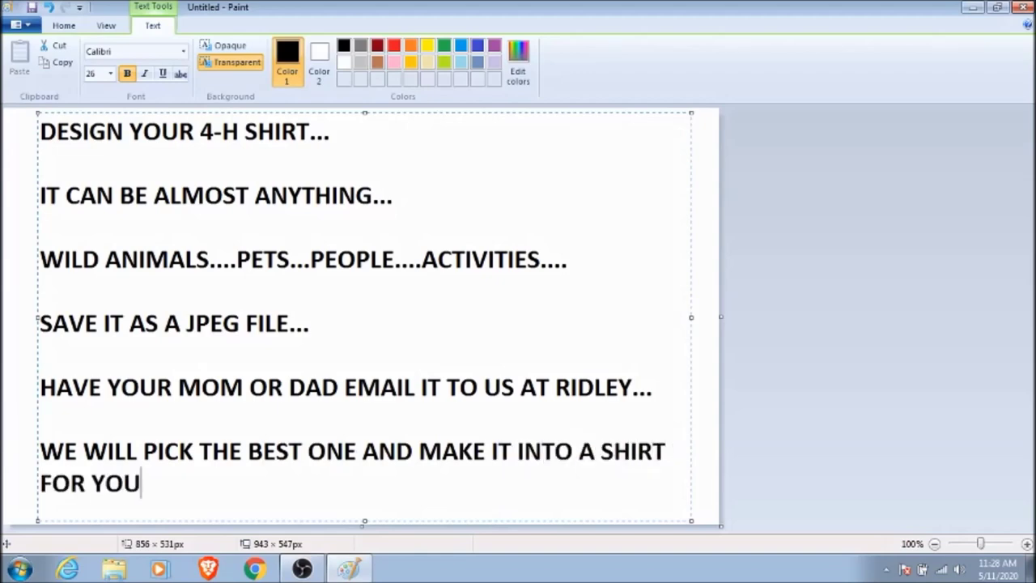
{"action": "type", "text": "......FOR FREE!!!!"}
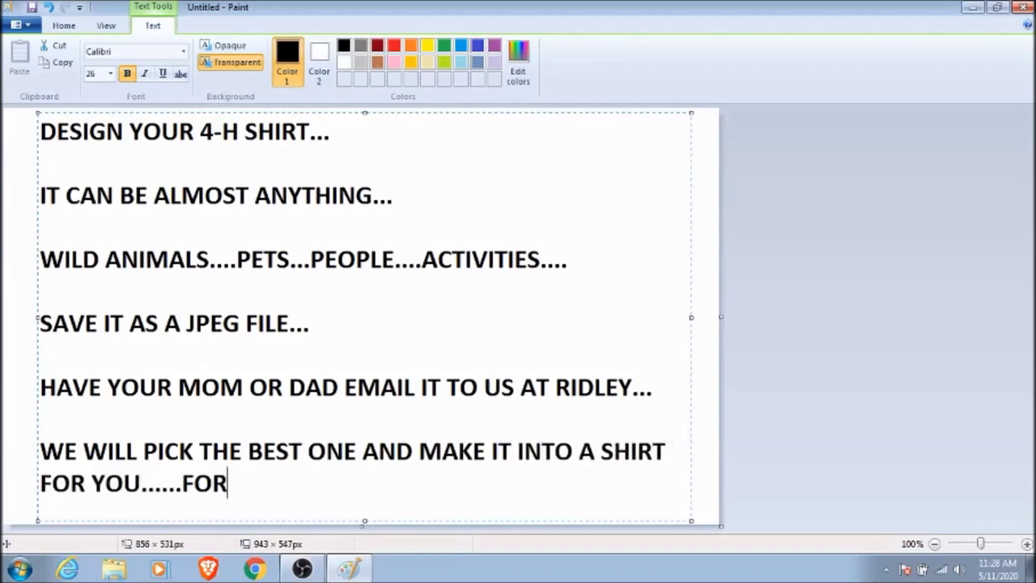